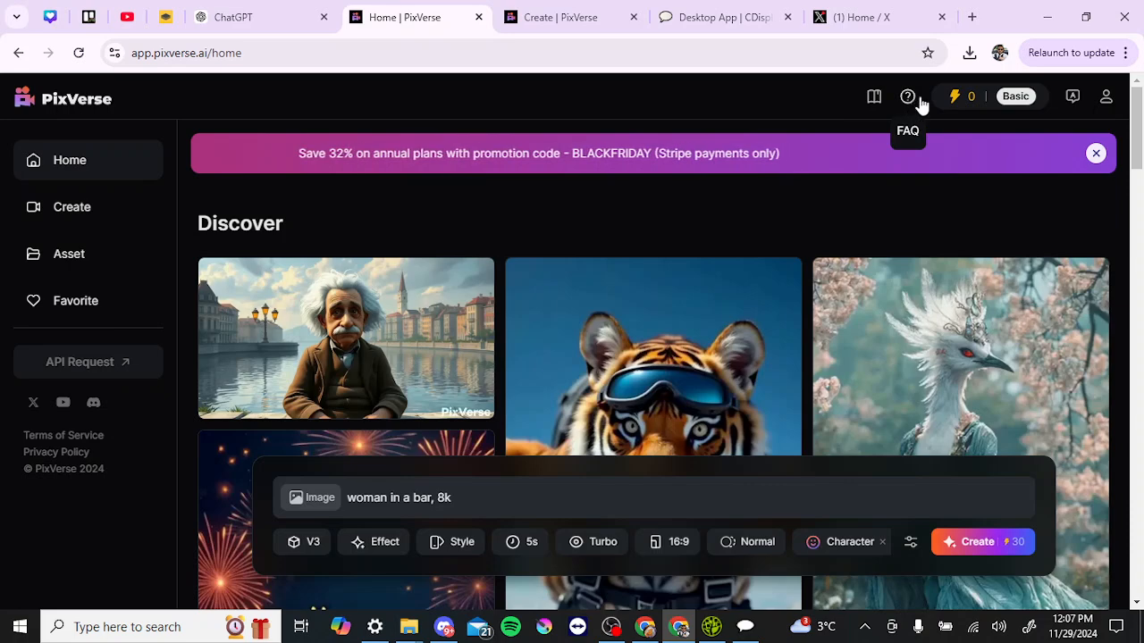
Open the subscription page showing the Basic plan with 0 credits, and scroll through the plans
click(1000, 104)
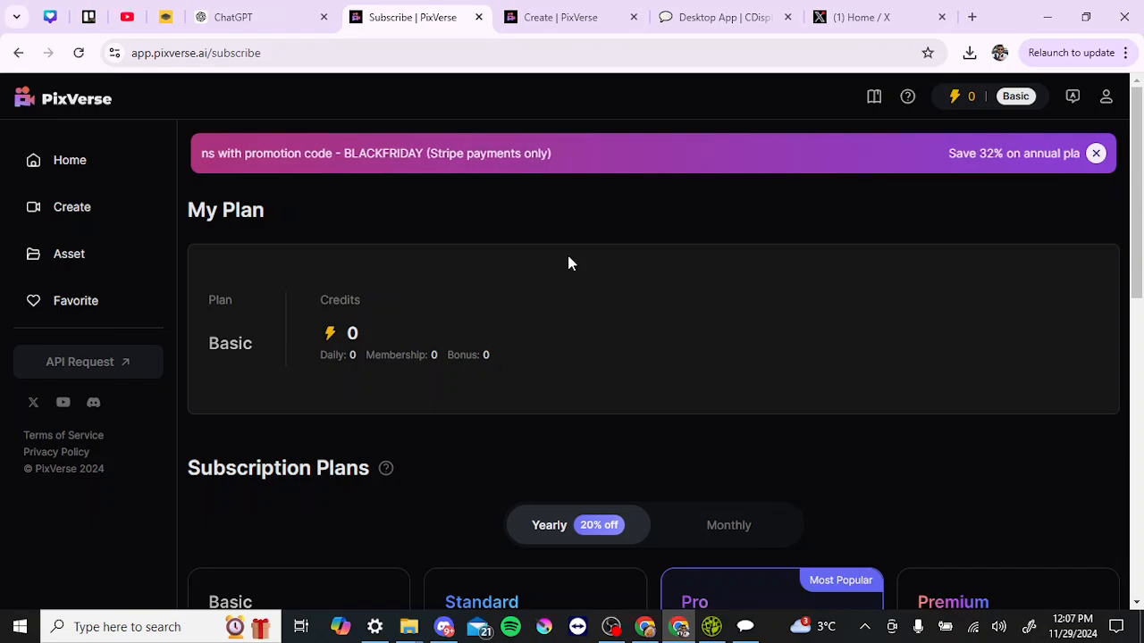
scroll(566, 258, down, 3)
scroll(570, 261, down, 1)
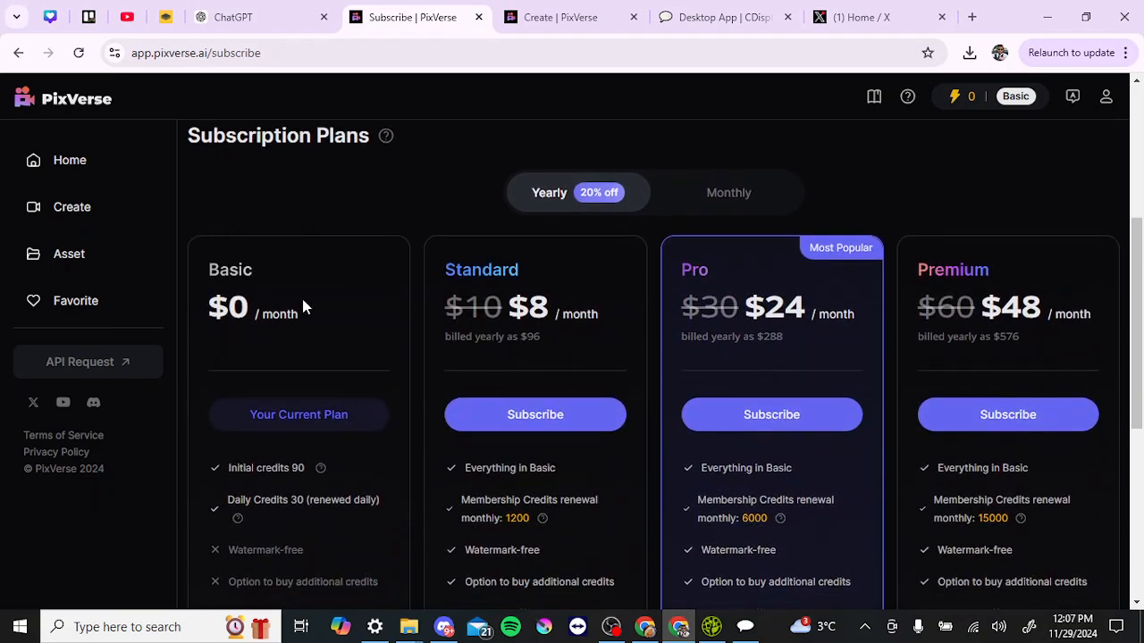
scroll(303, 306, down, 2)
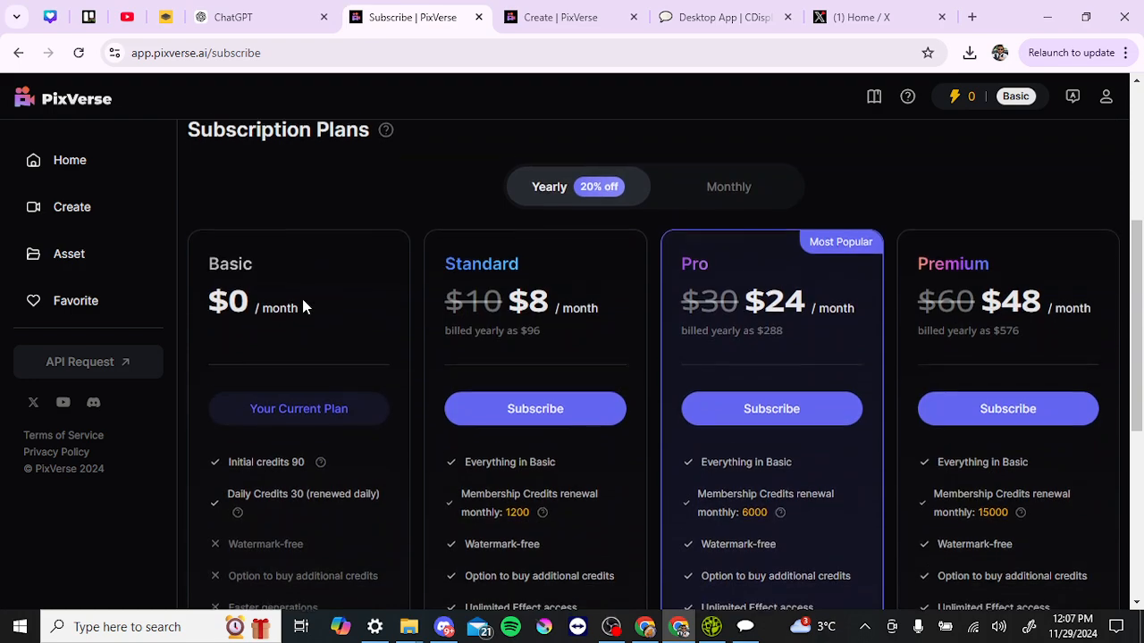
scroll(304, 306, down, 2)
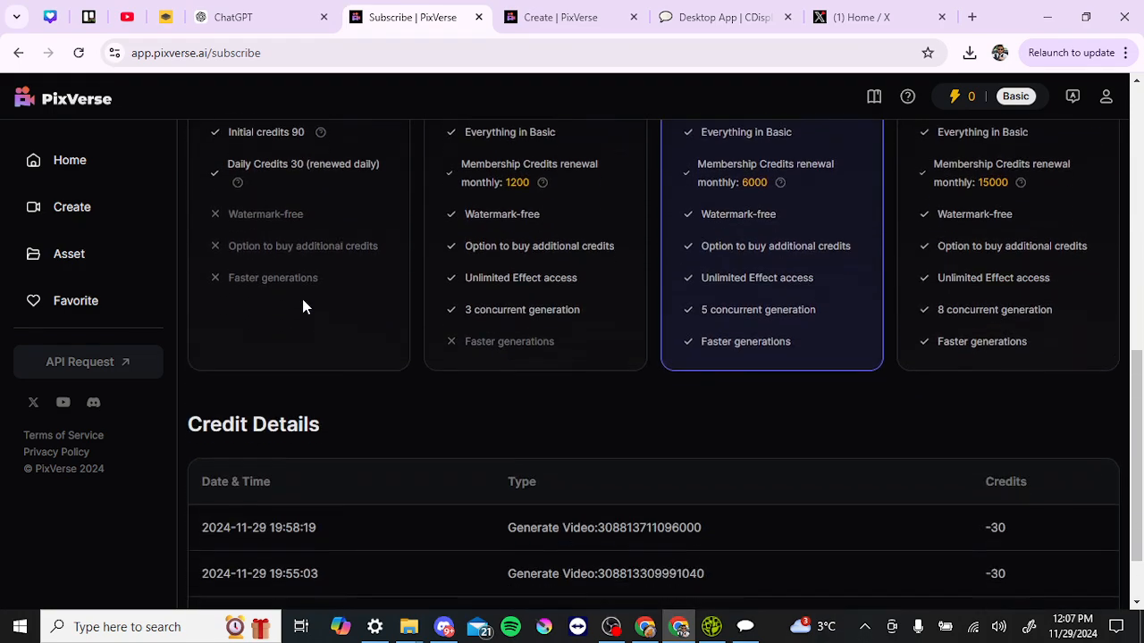
scroll(304, 307, up, 2)
scroll(304, 307, up, 4)
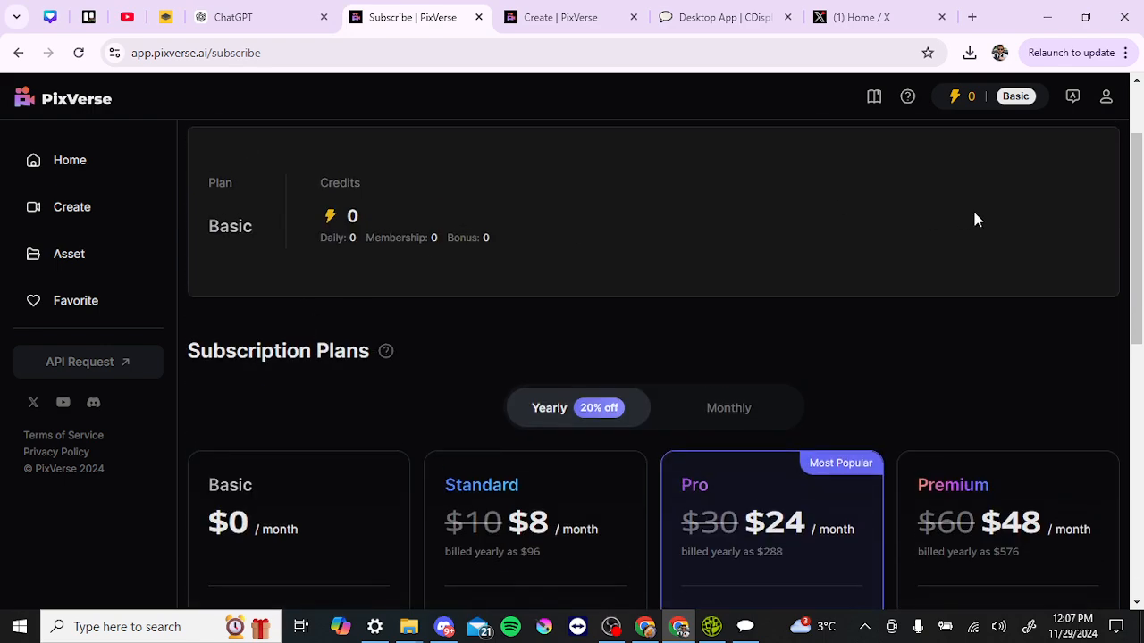
Look at the interface language options and the browser menu, then dismiss them
click(1073, 96)
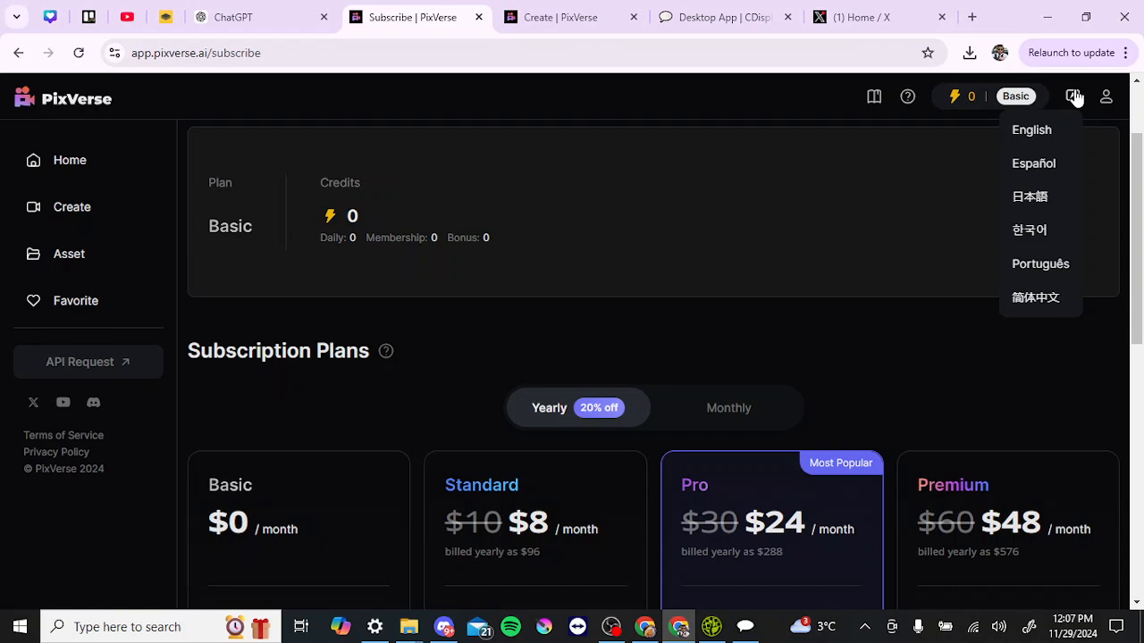
click(1125, 54)
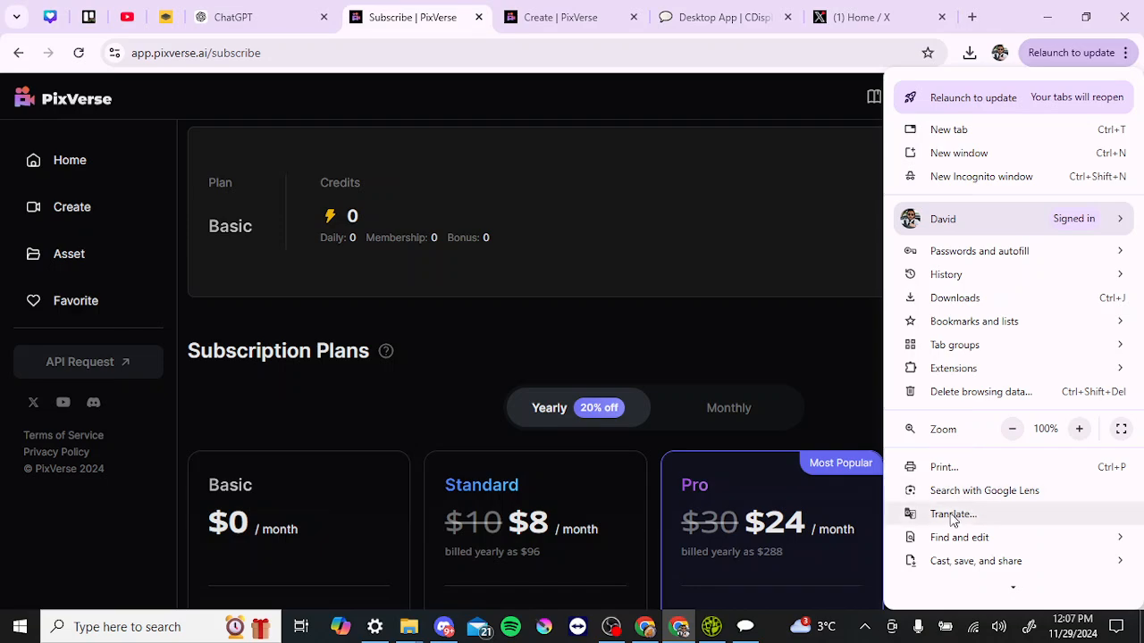
click(829, 352)
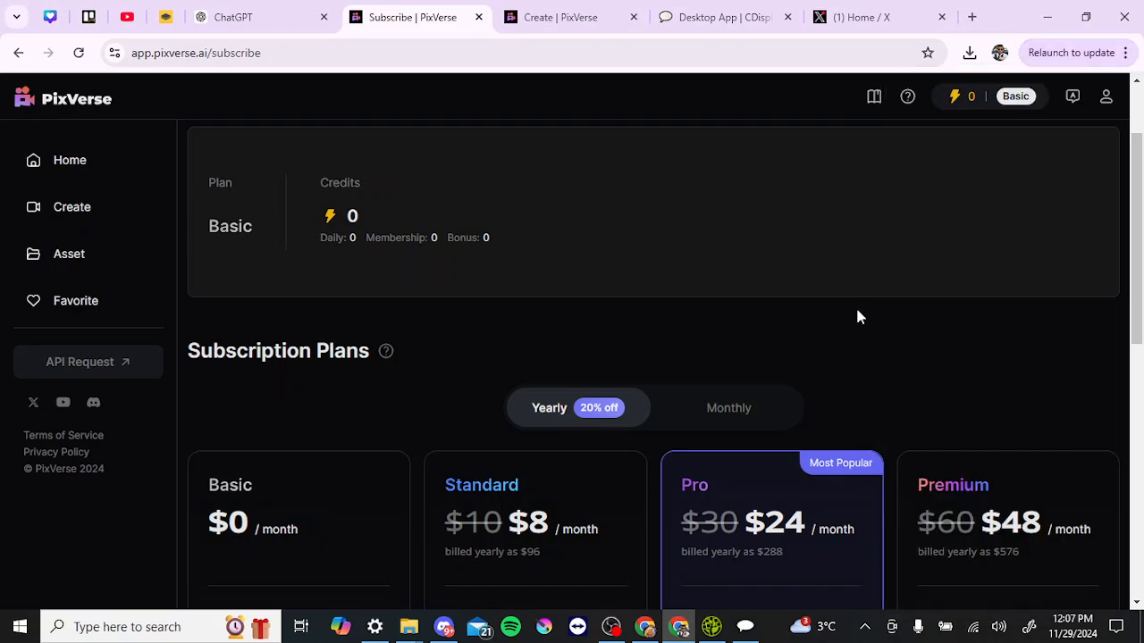
View the account's UserInfo panel from the account menu, then close it
click(1104, 98)
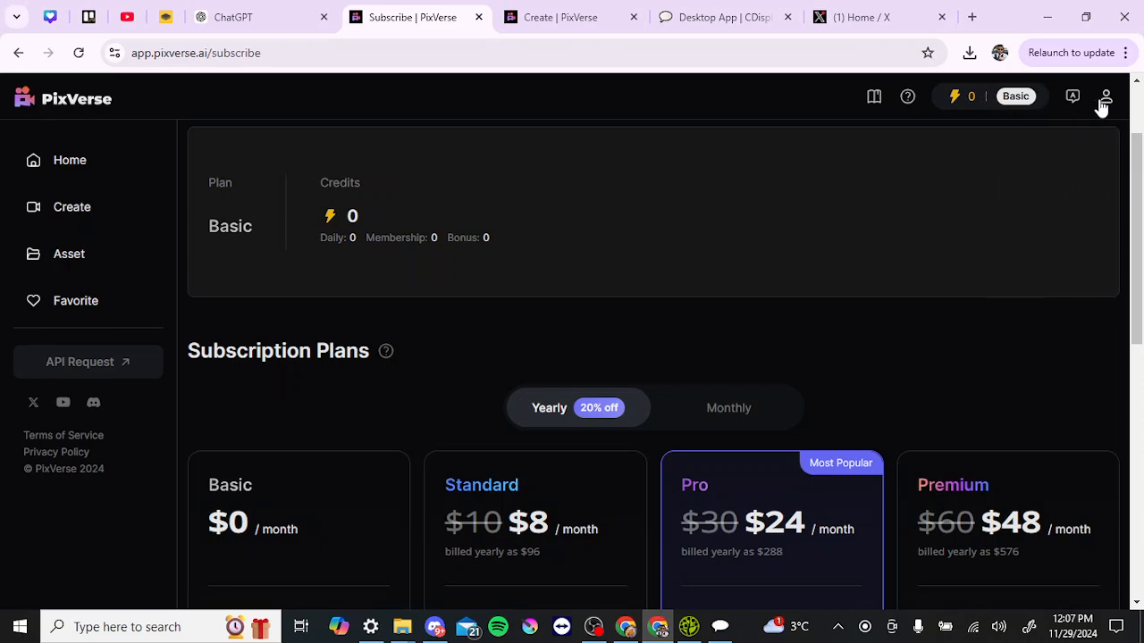
mouse_move(1106, 106)
click(1072, 135)
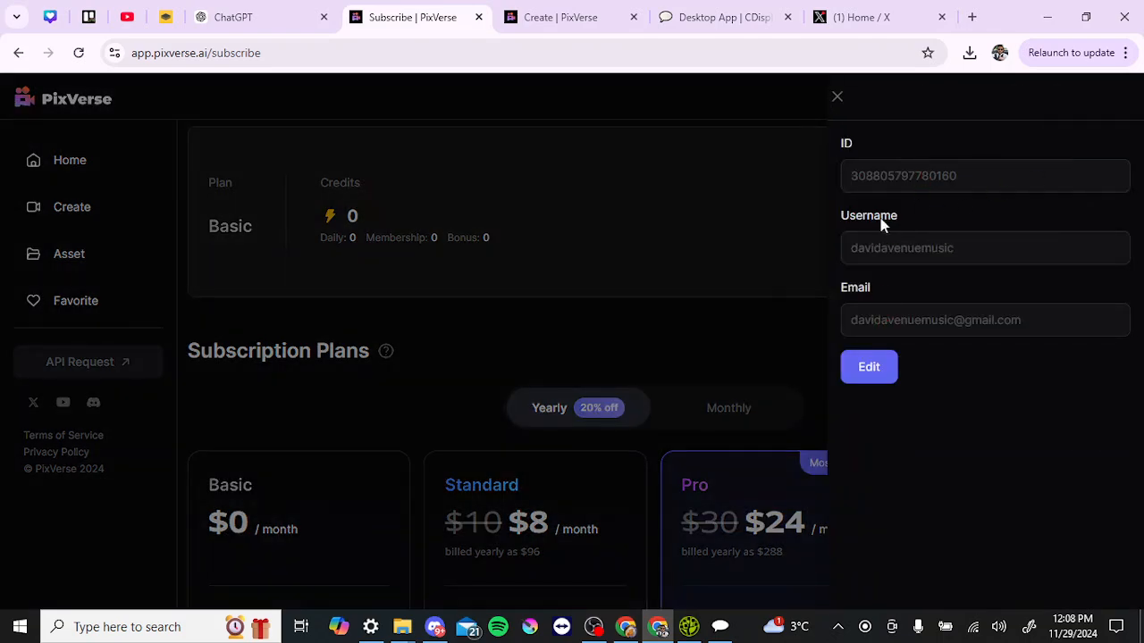
click(838, 96)
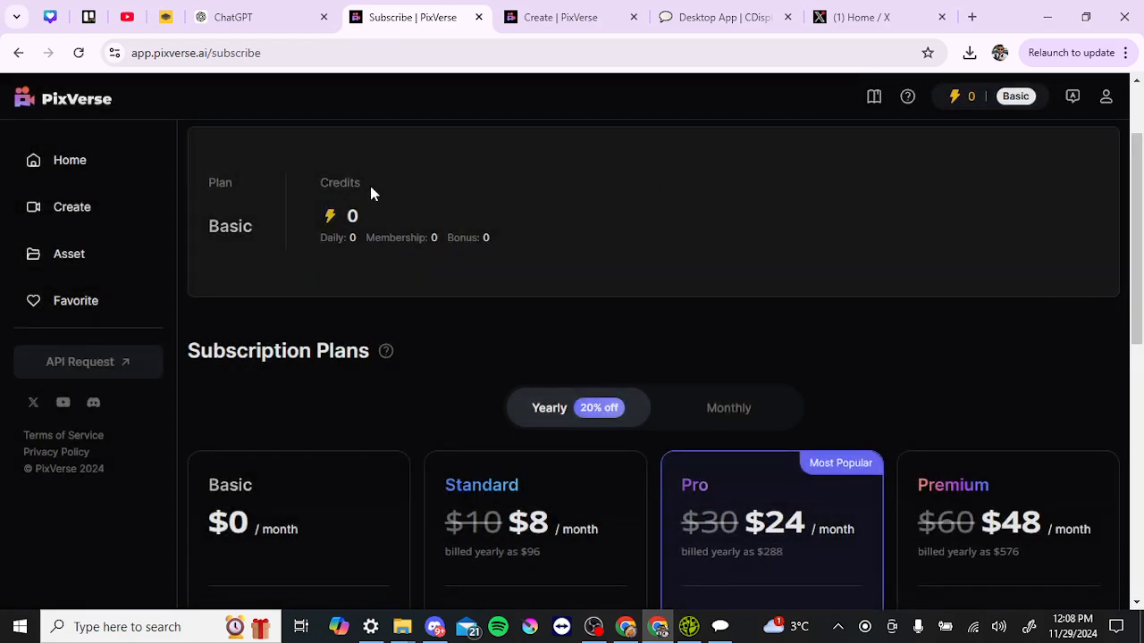
Go Home and scroll down the Discover grid of sample videos, then back up
click(59, 161)
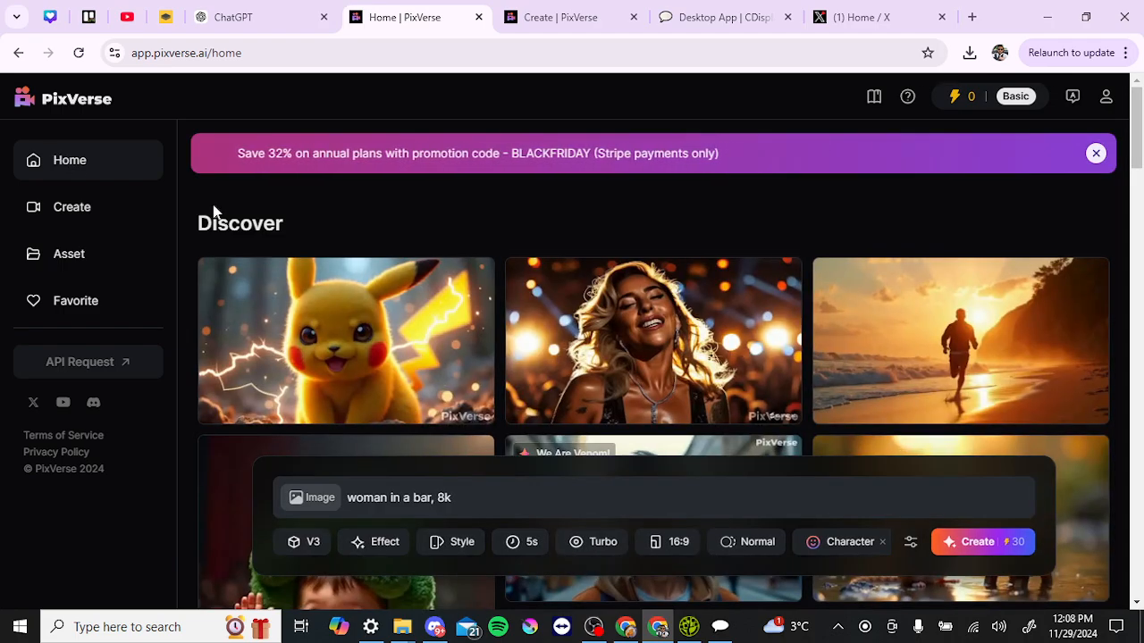
mouse_move(421, 331)
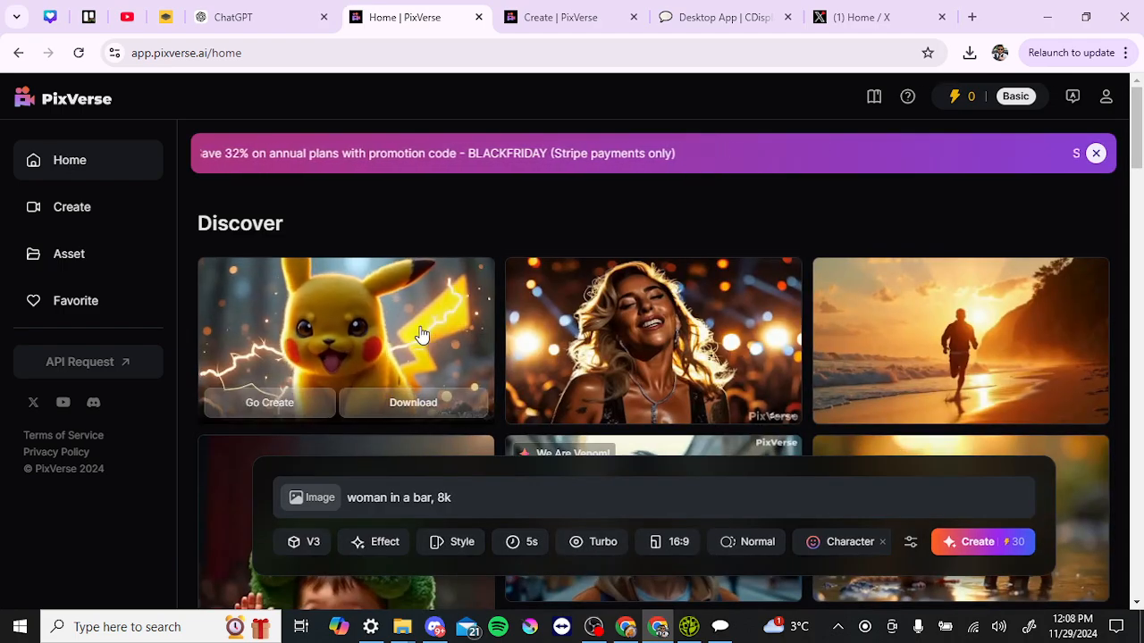
scroll(421, 331, down, 1)
scroll(420, 335, down, 3)
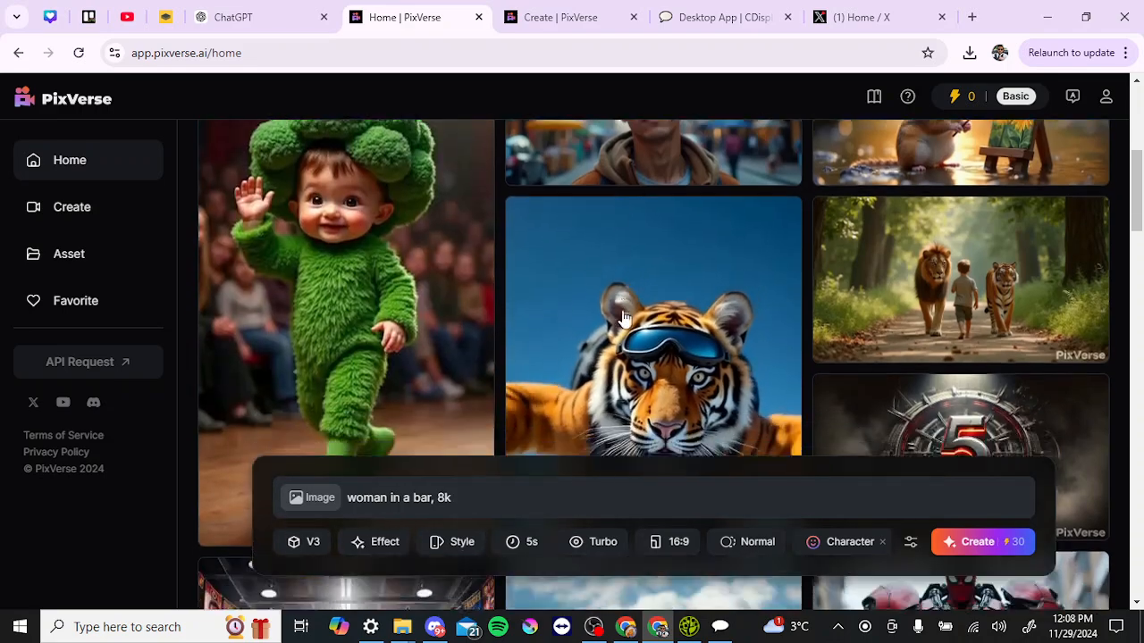
scroll(624, 319, down, 2)
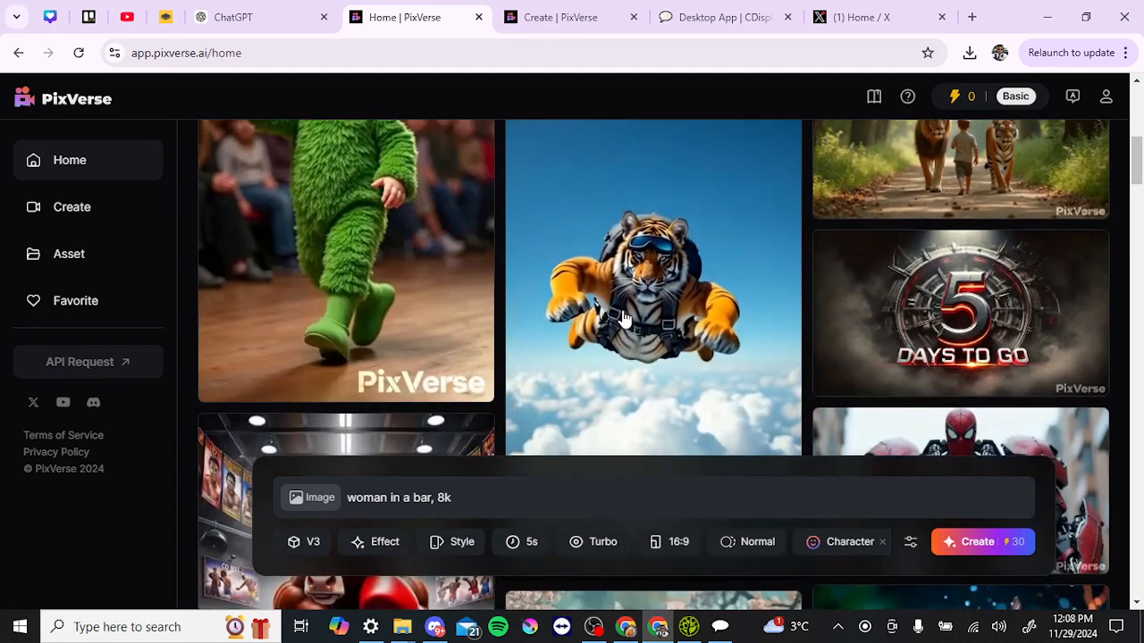
scroll(624, 319, down, 4)
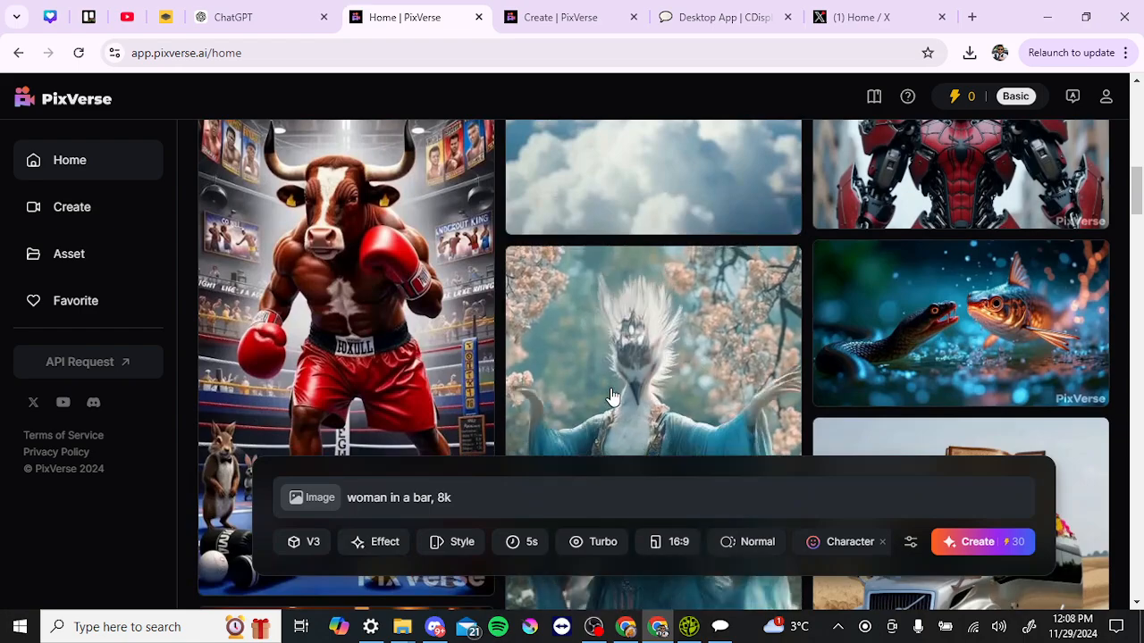
scroll(612, 396, down, 2)
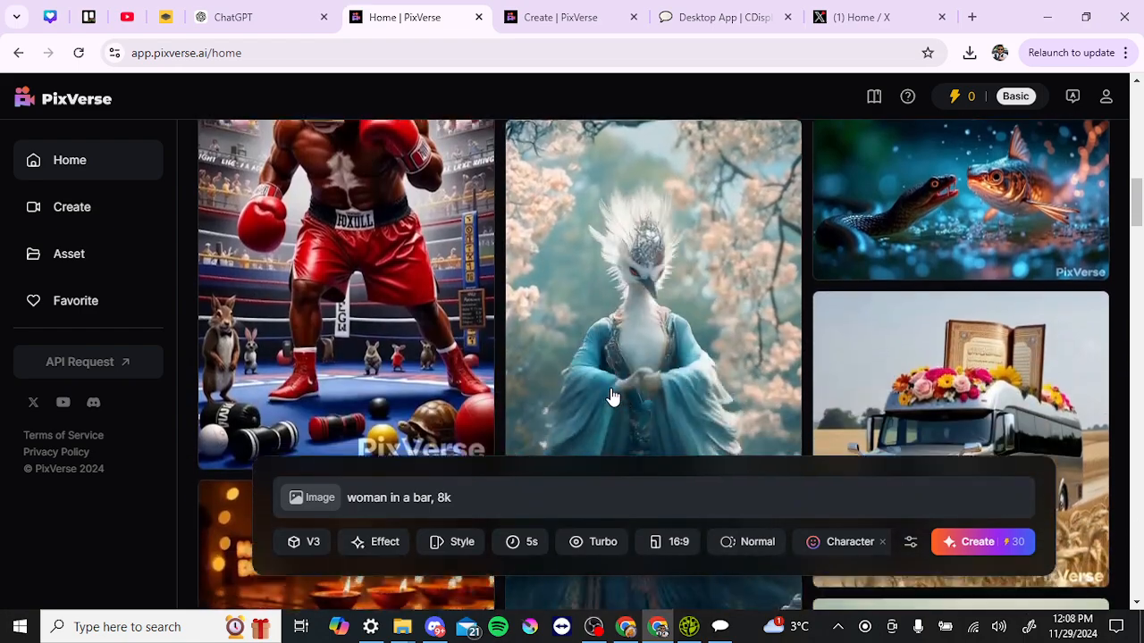
scroll(653, 364, down, 5)
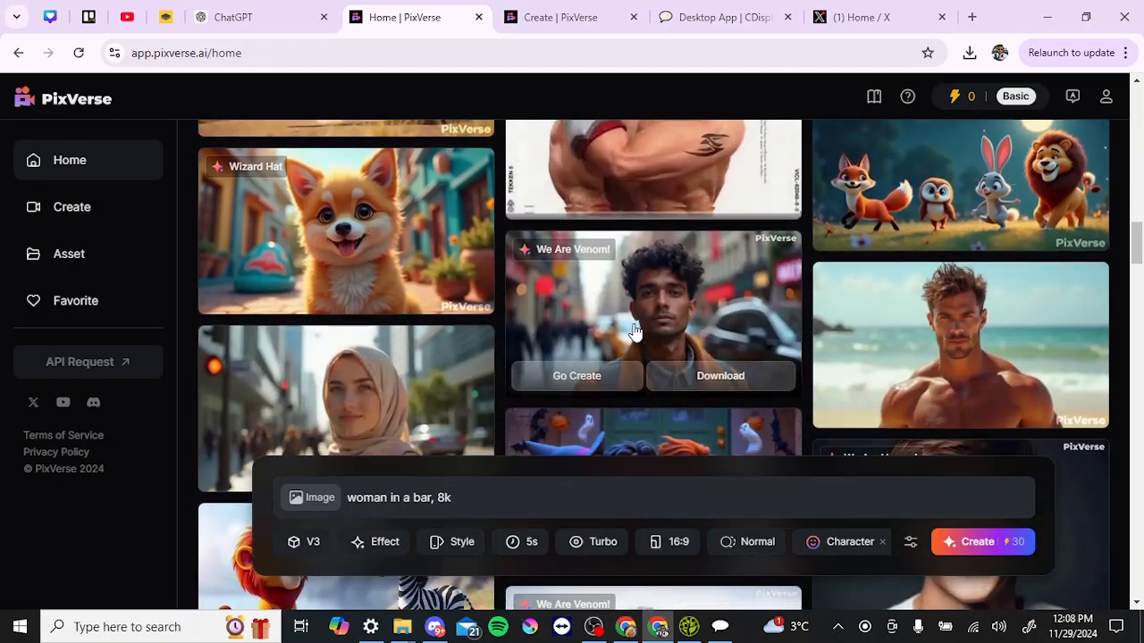
scroll(634, 333, down, 4)
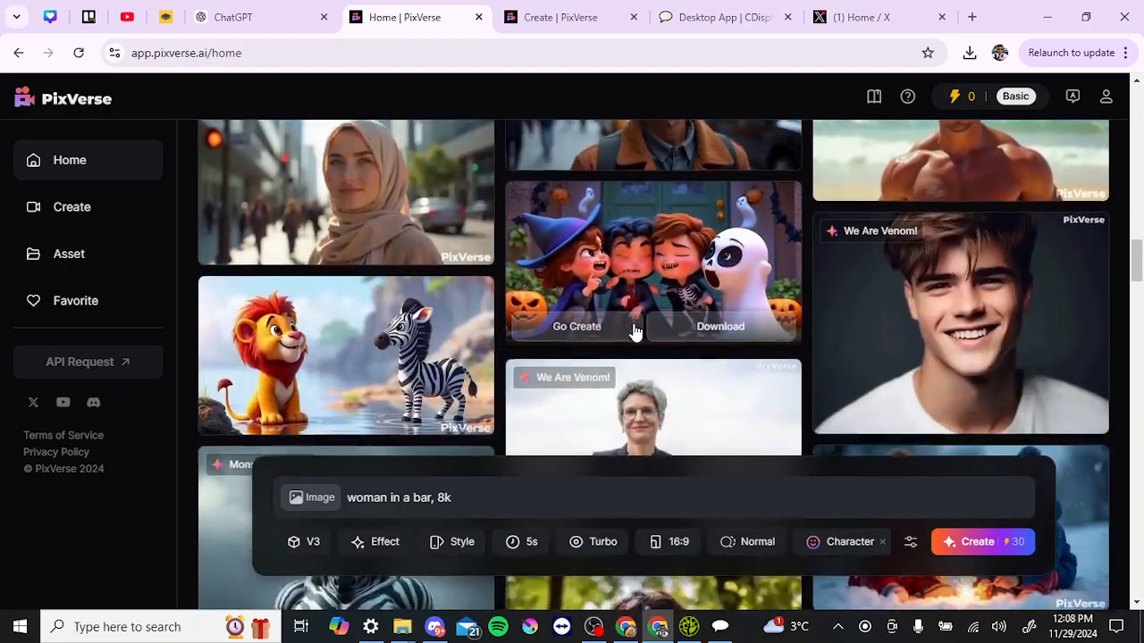
scroll(633, 332, down, 4)
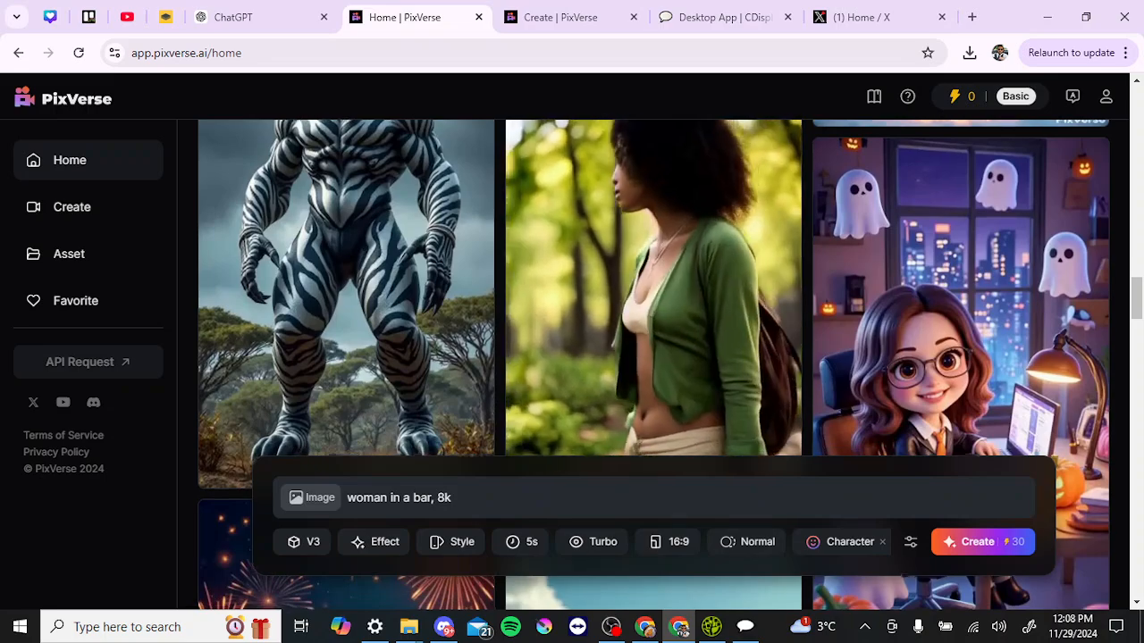
scroll(634, 332, down, 5)
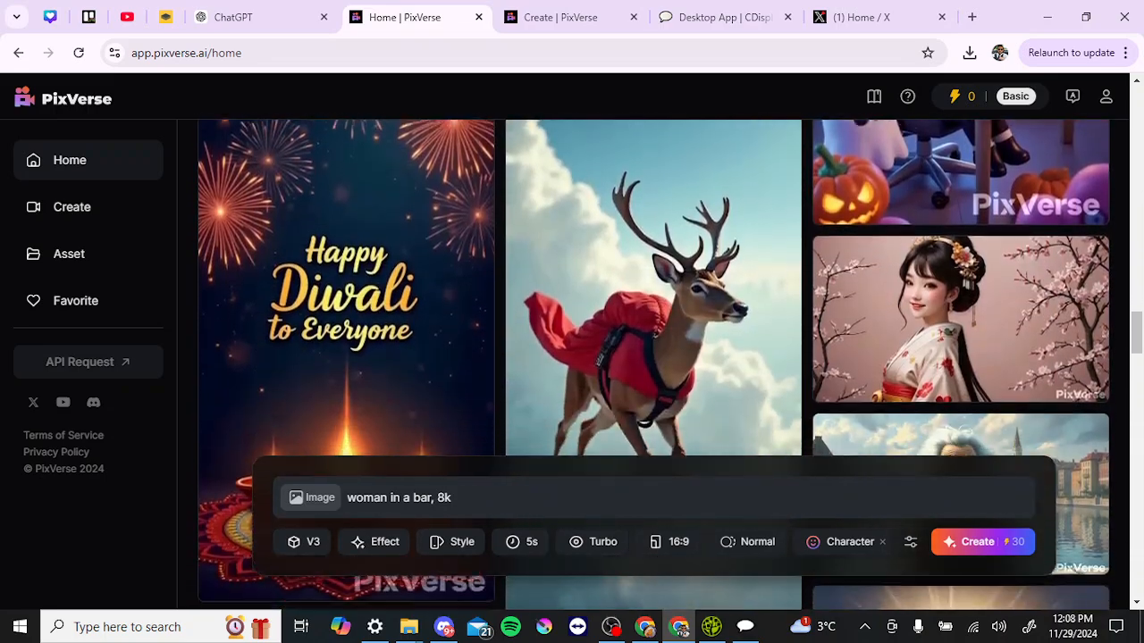
scroll(616, 314, down, 1)
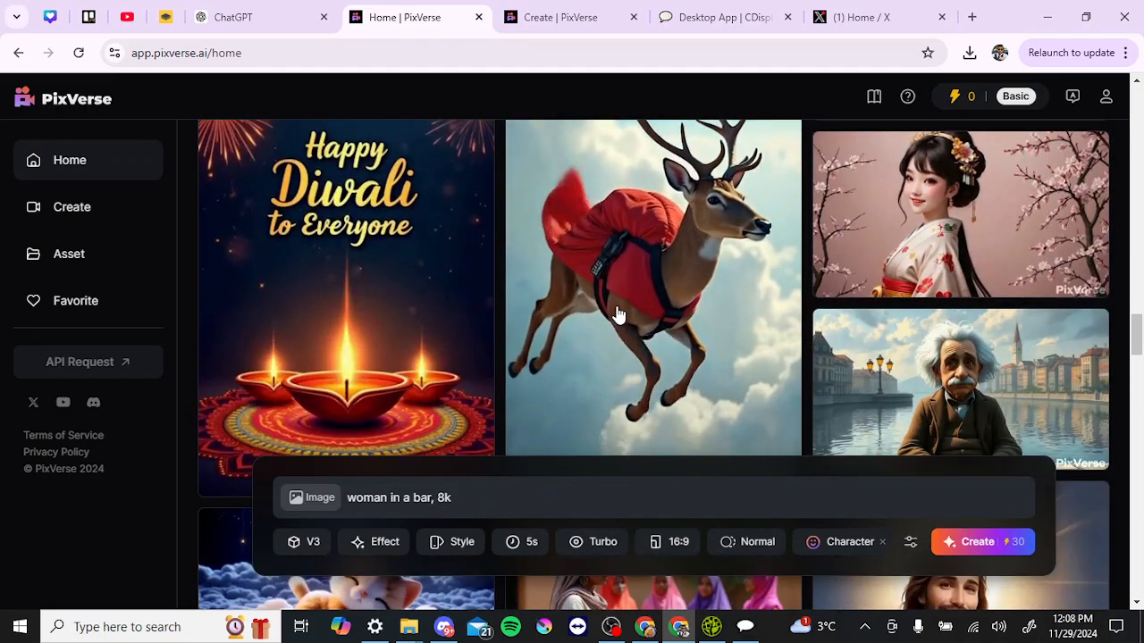
scroll(616, 315, down, 1)
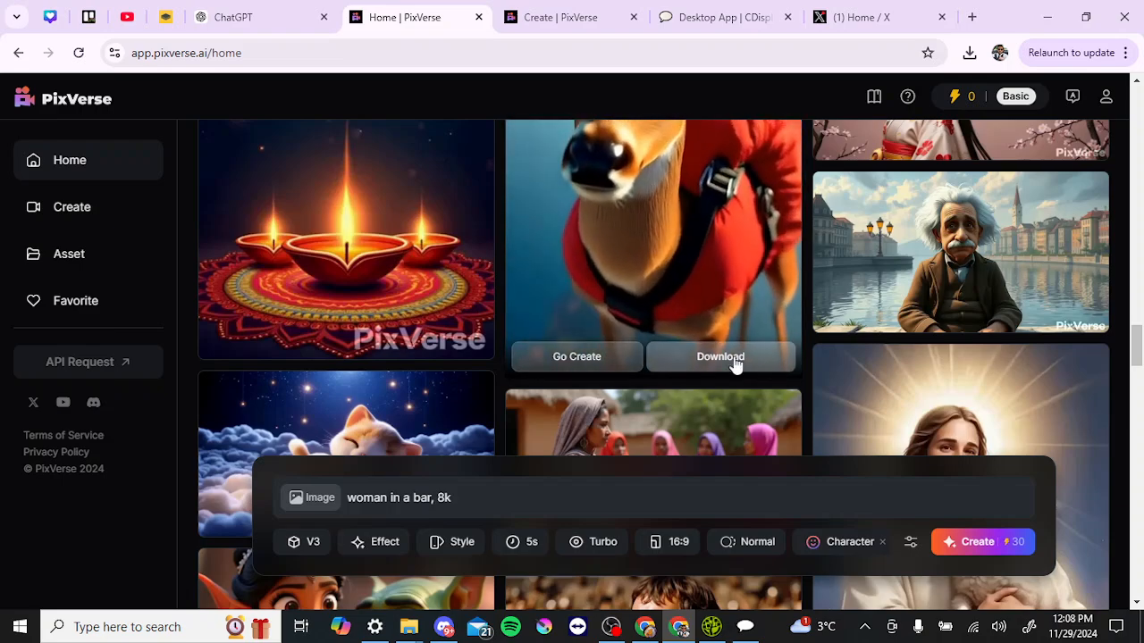
scroll(734, 367, down, 1)
scroll(734, 366, down, 3)
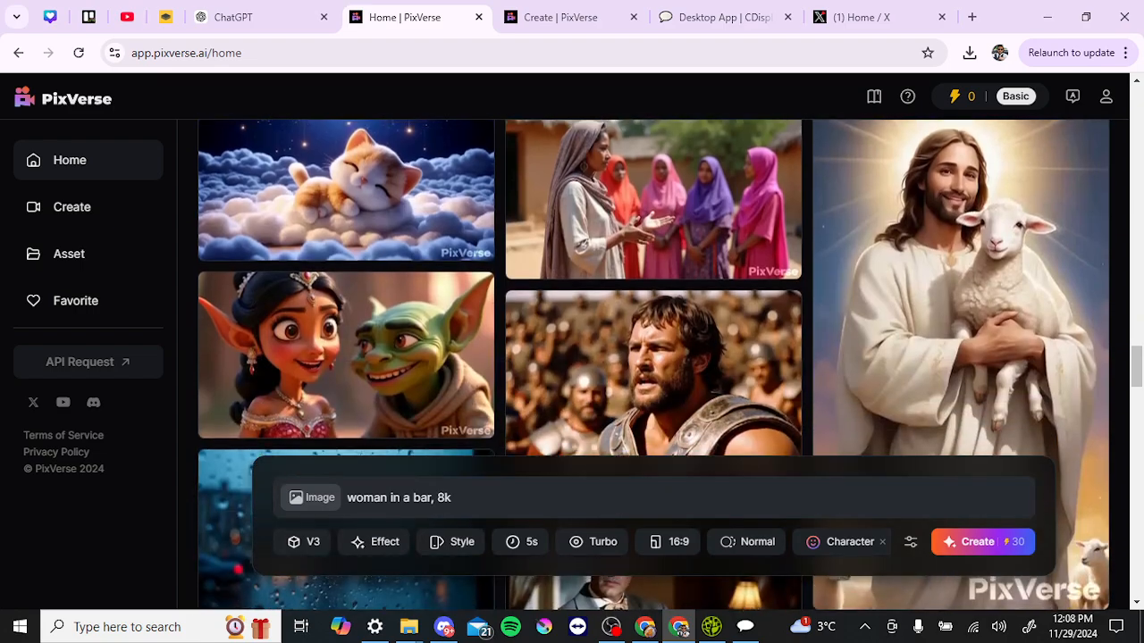
scroll(735, 366, up, 2)
scroll(735, 366, down, 6)
scroll(735, 366, up, 15)
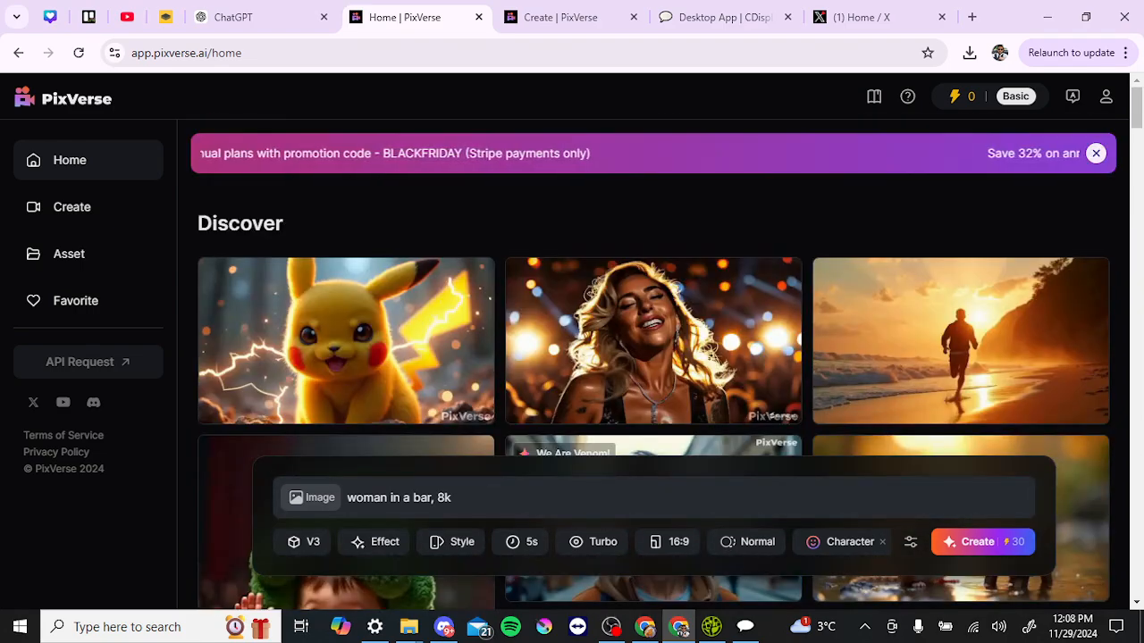
Go to the Create page and clear all text from the prompt box
click(81, 212)
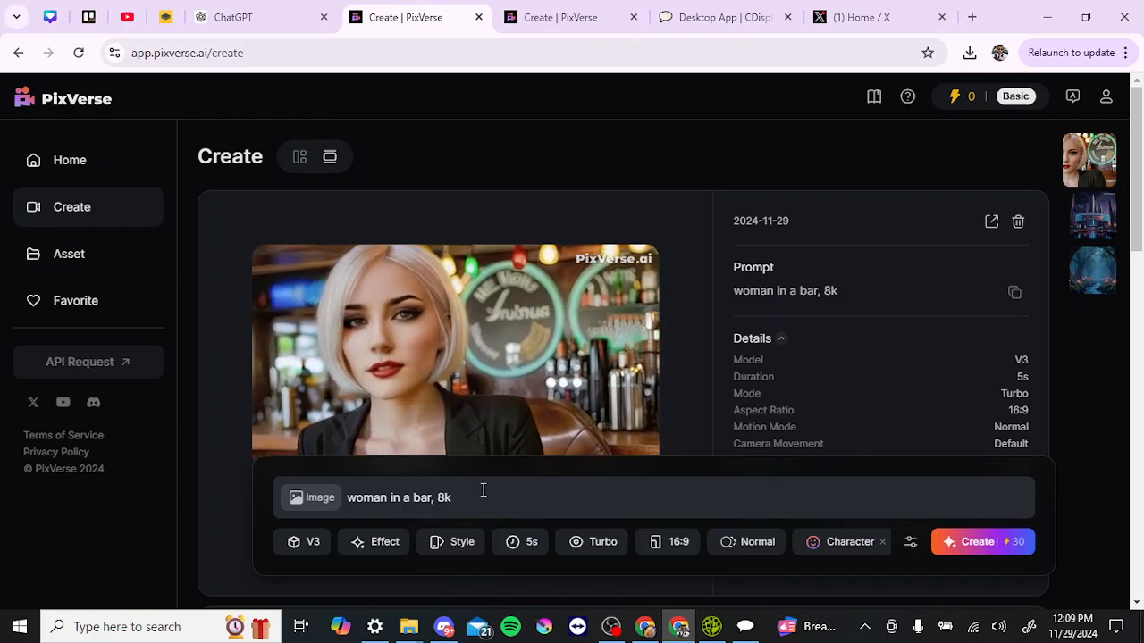
click(483, 490)
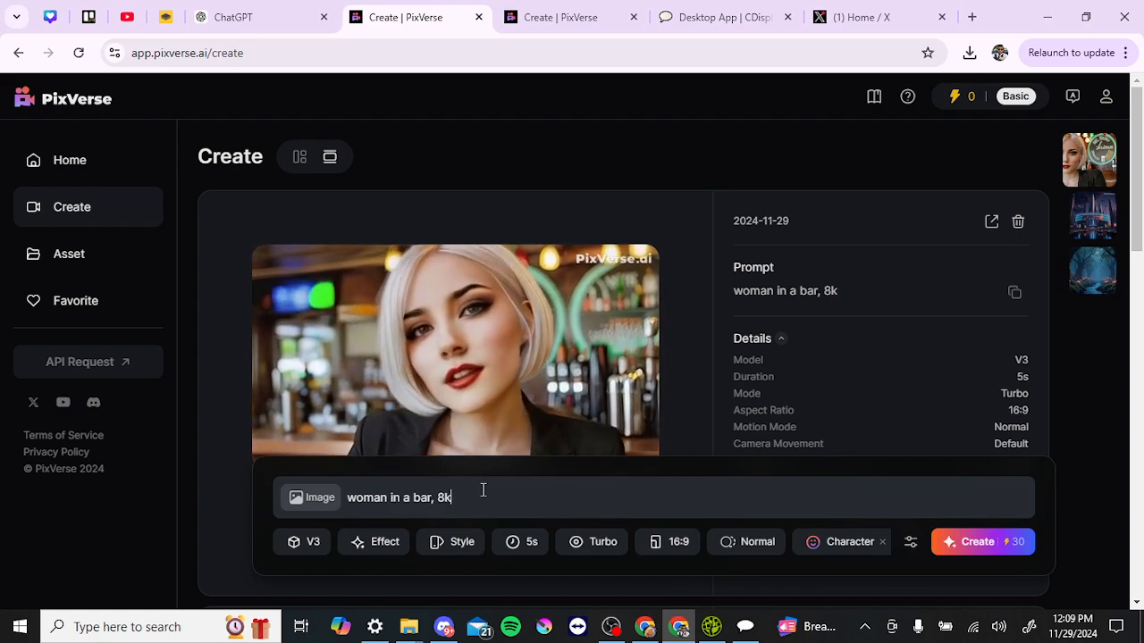
key(ctrl+a)
key(BackSpace)
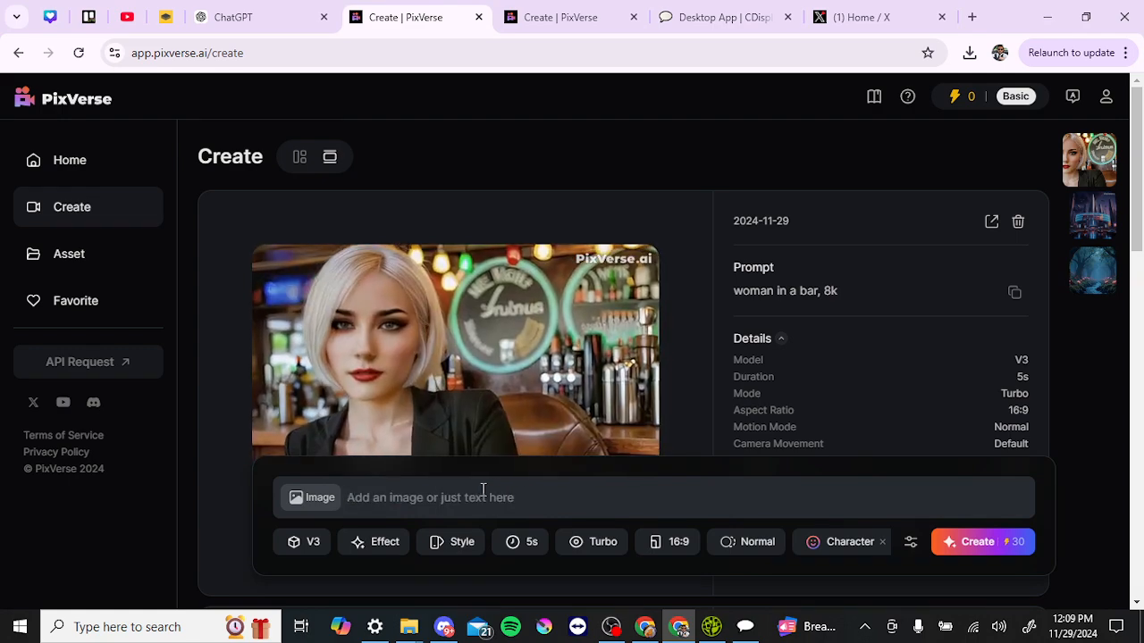
Scroll through the generated woman, futuristic-city and fantasy-forest video cards
scroll(482, 491, down, 1)
scroll(483, 490, down, 5)
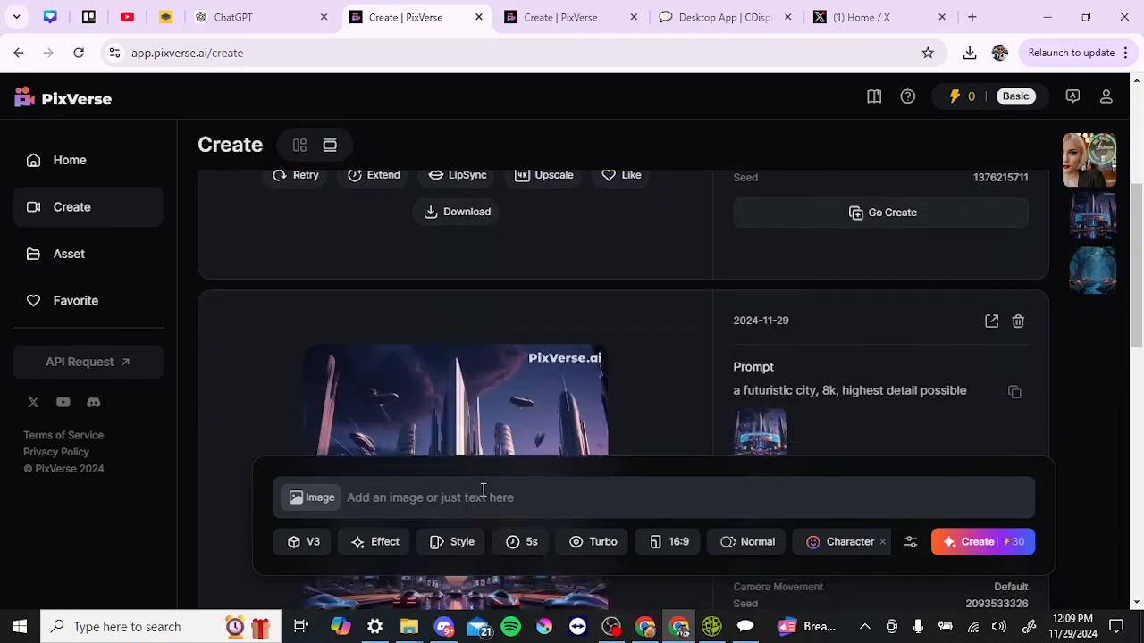
scroll(482, 490, down, 5)
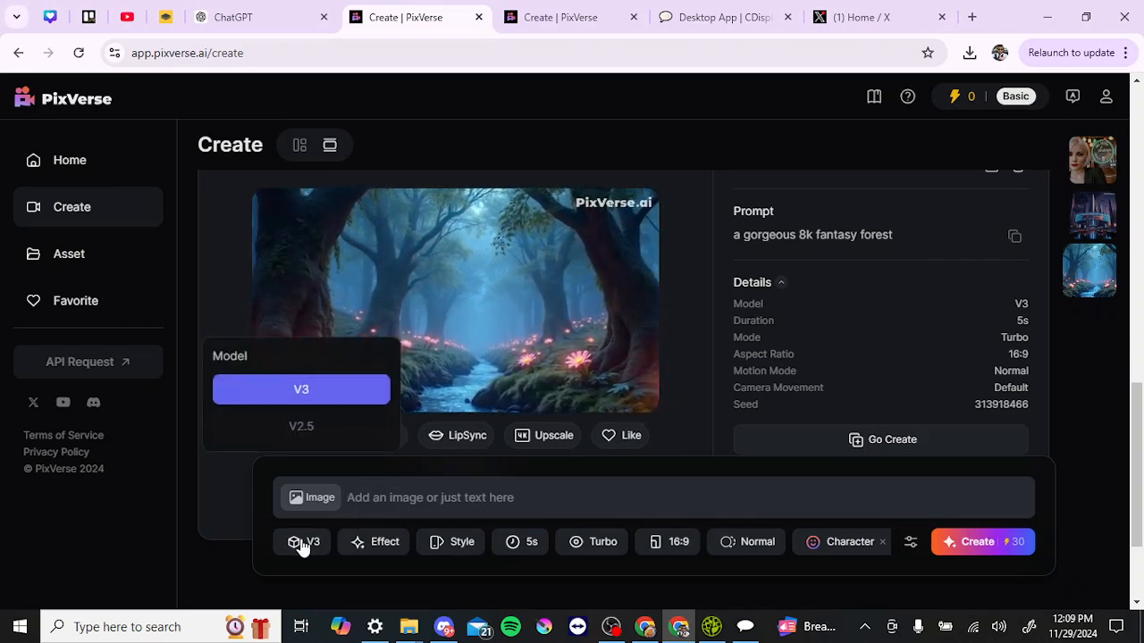
Browse the Effect templates, then show the Anime, 3D Animation and Clay style choices
click(373, 545)
click(371, 543)
click(372, 543)
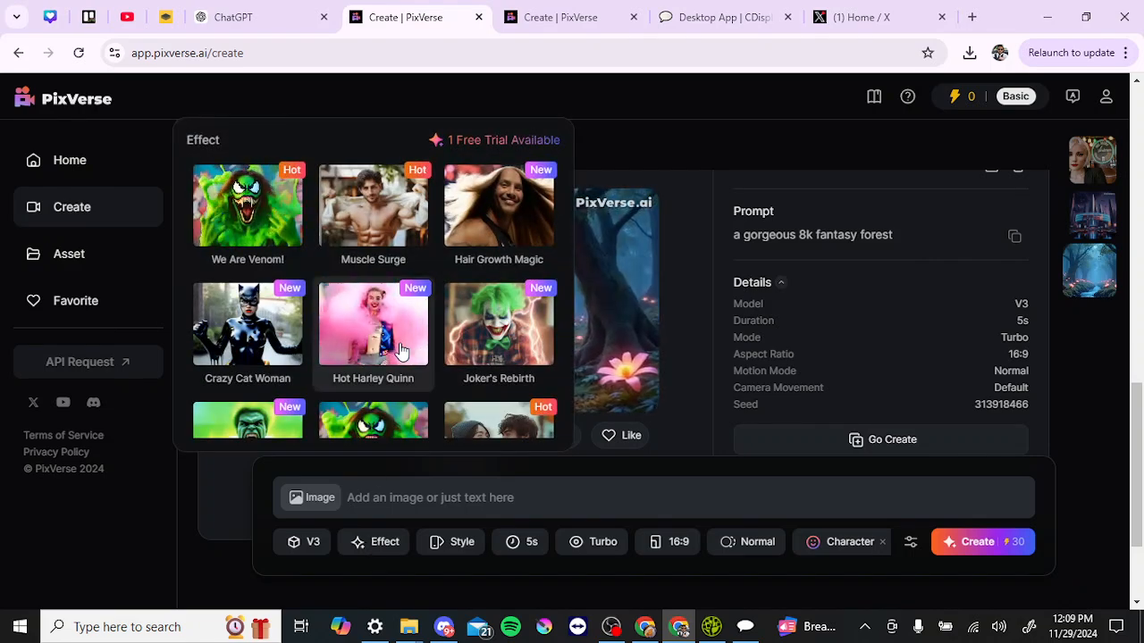
scroll(400, 351, down, 3)
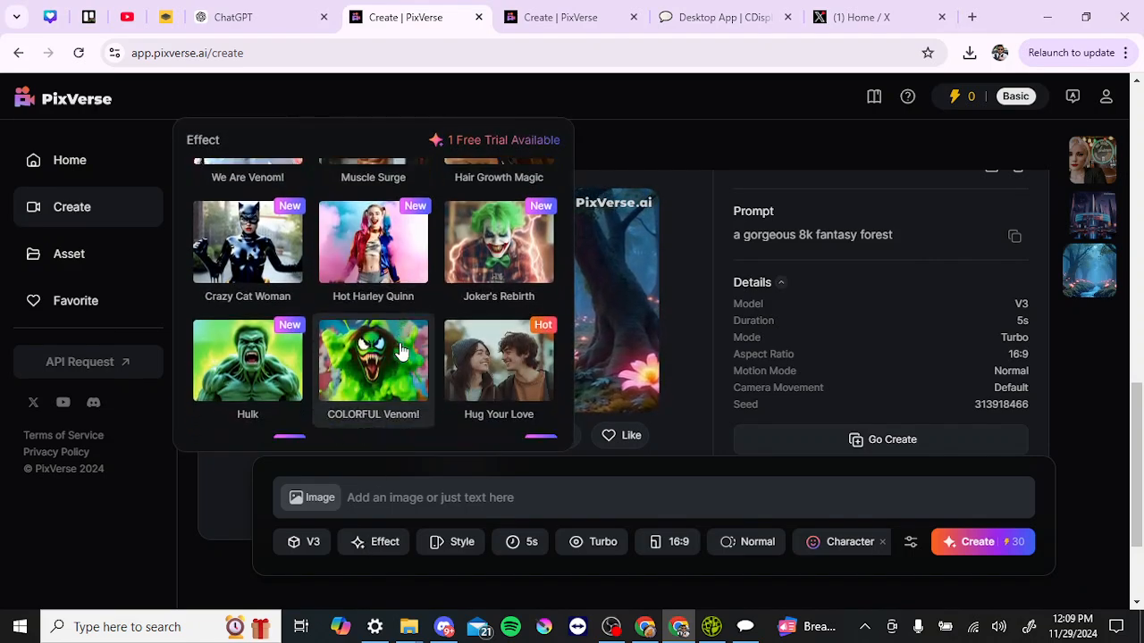
scroll(401, 350, down, 2)
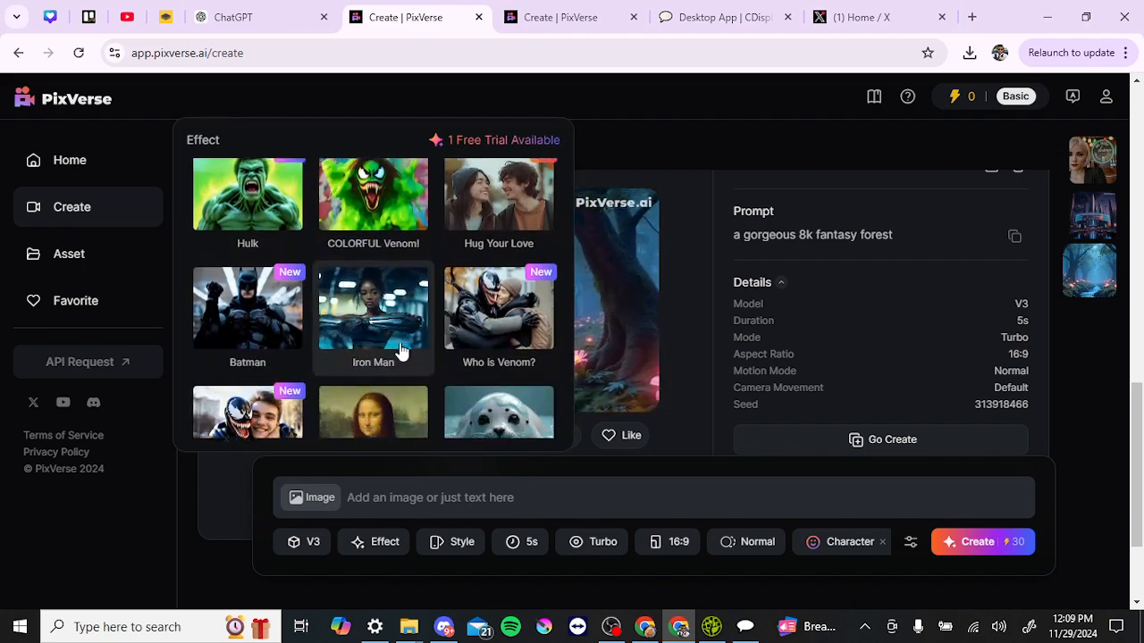
scroll(400, 350, down, 1)
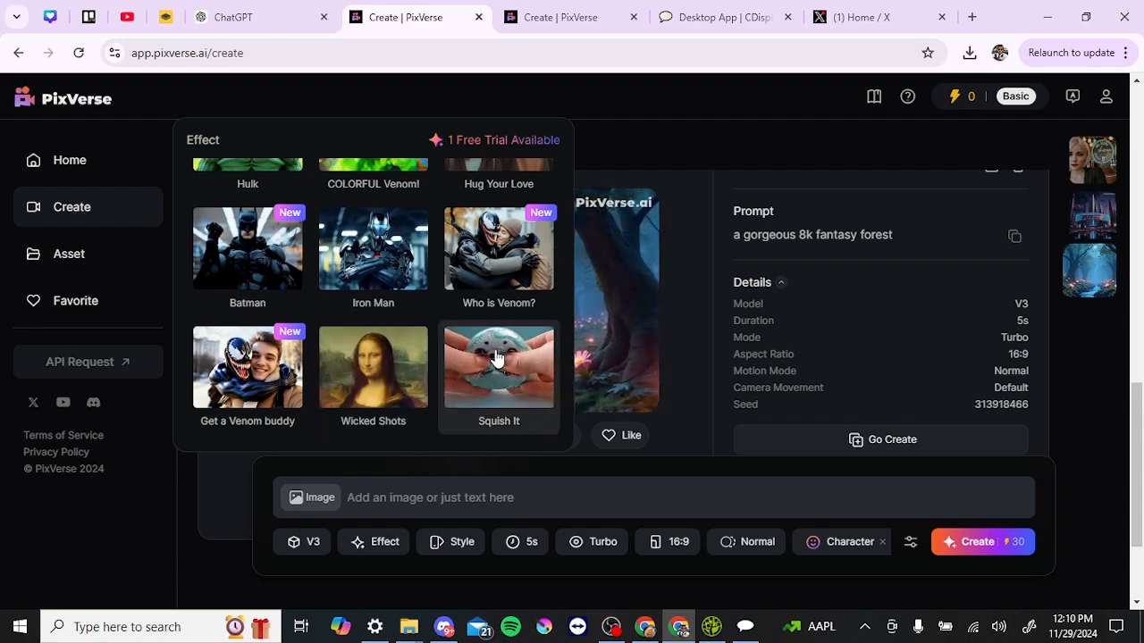
scroll(498, 358, down, 4)
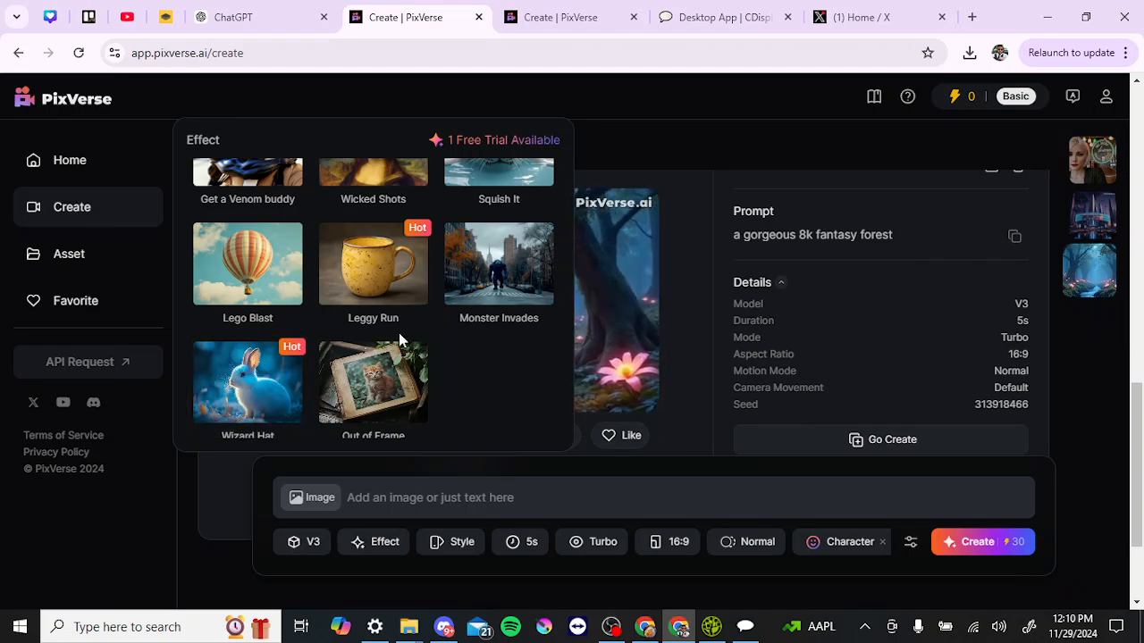
scroll(399, 335, up, 5)
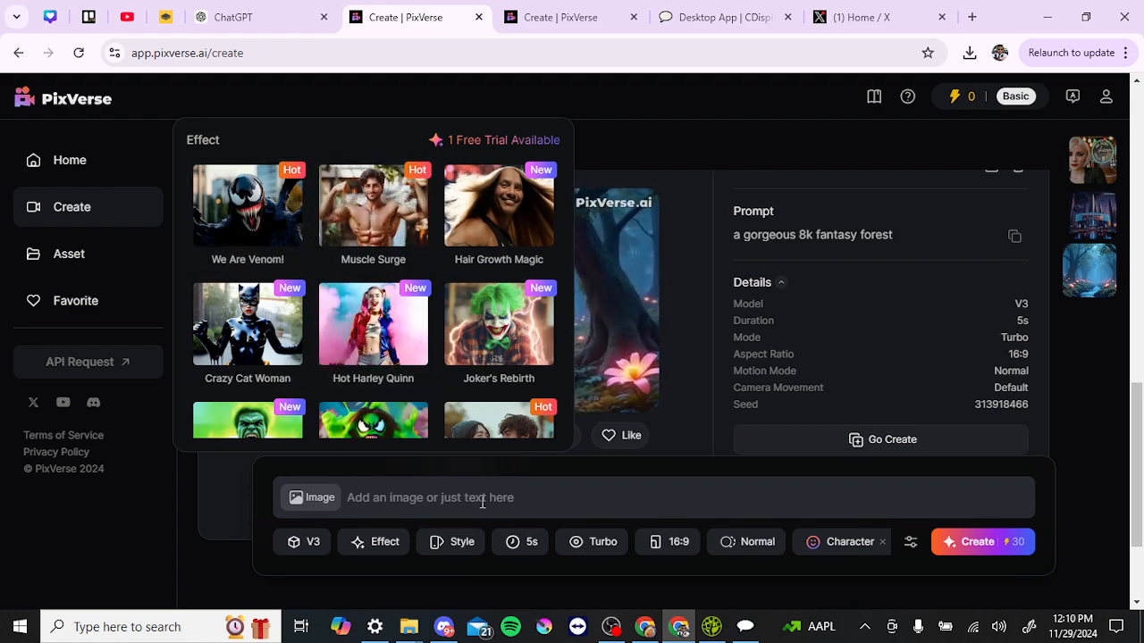
click(457, 540)
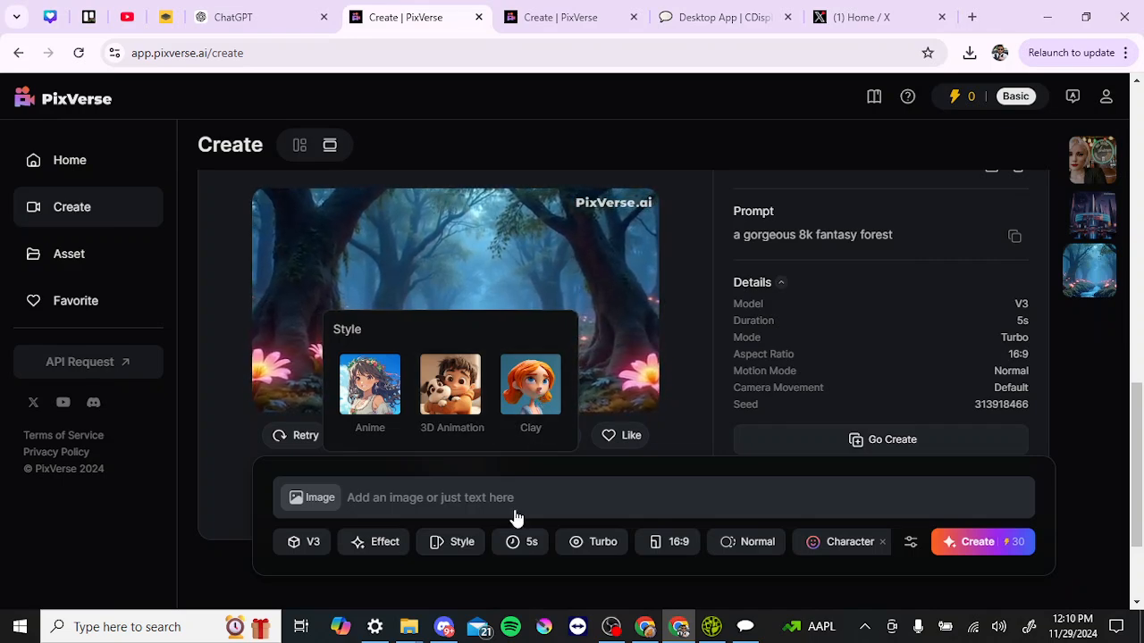
Check the 5s duration, Turbo mode and 16:9 options, then show saved characters such as Mag
click(519, 542)
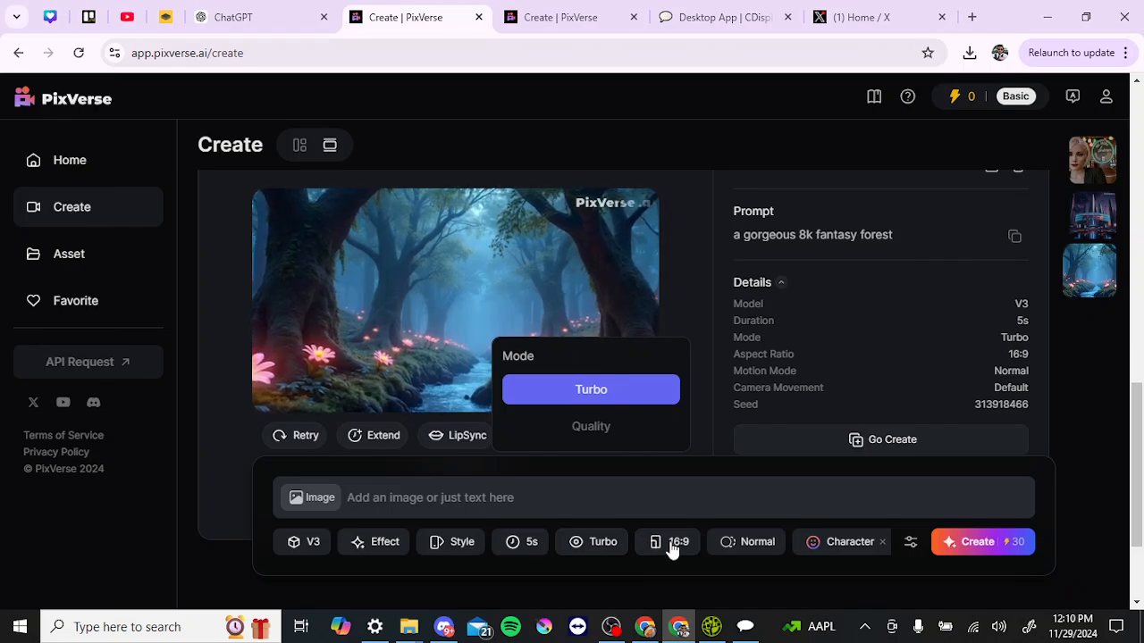
mouse_move(672, 547)
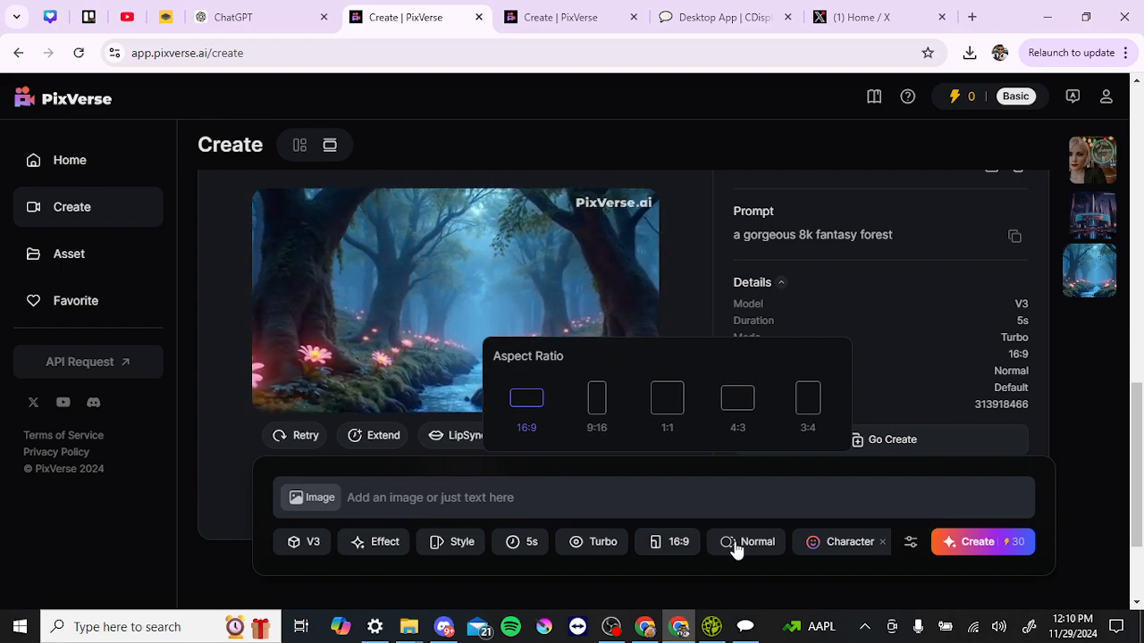
mouse_move(735, 549)
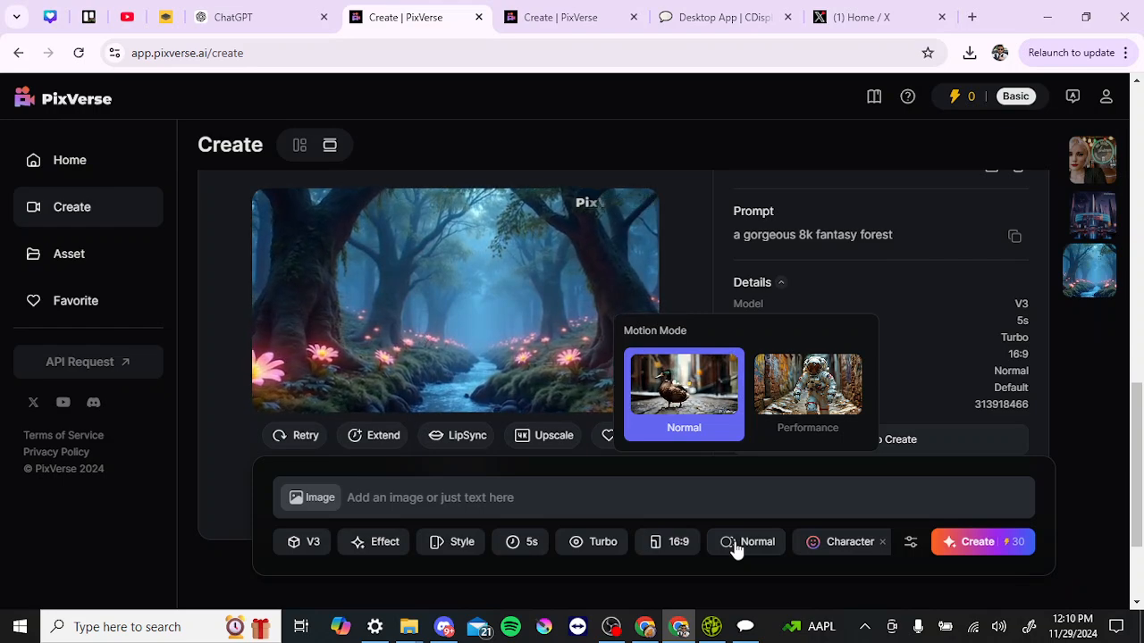
click(847, 546)
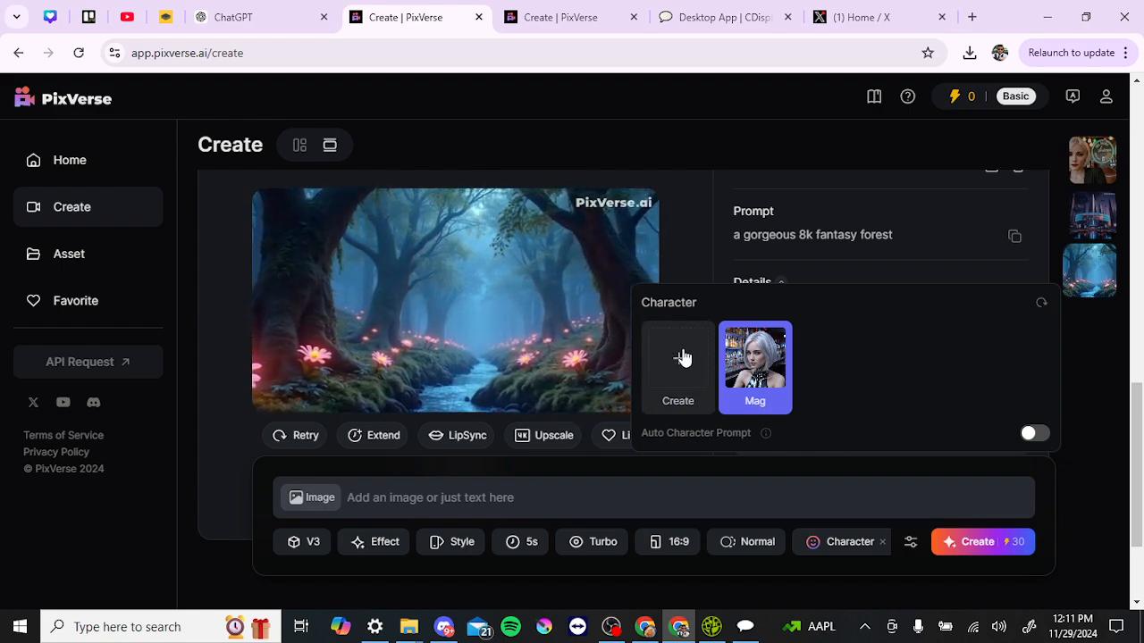
Bring the 'woman in a bar, 8k' card into view and let its video play
scroll(235, 298, down, 4)
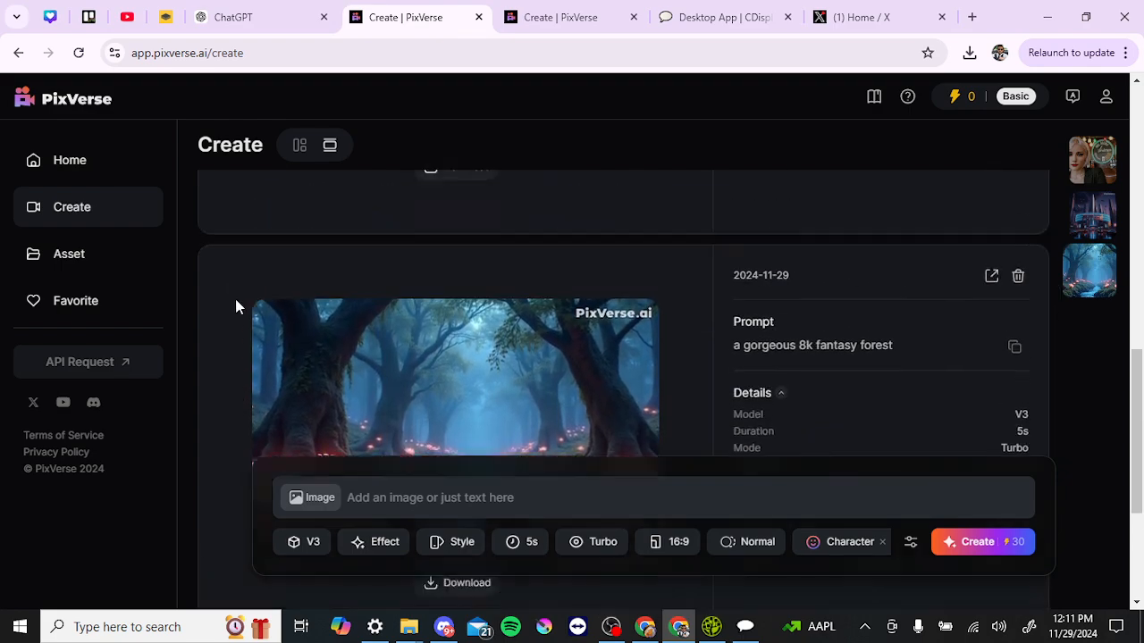
scroll(235, 306, up, 3)
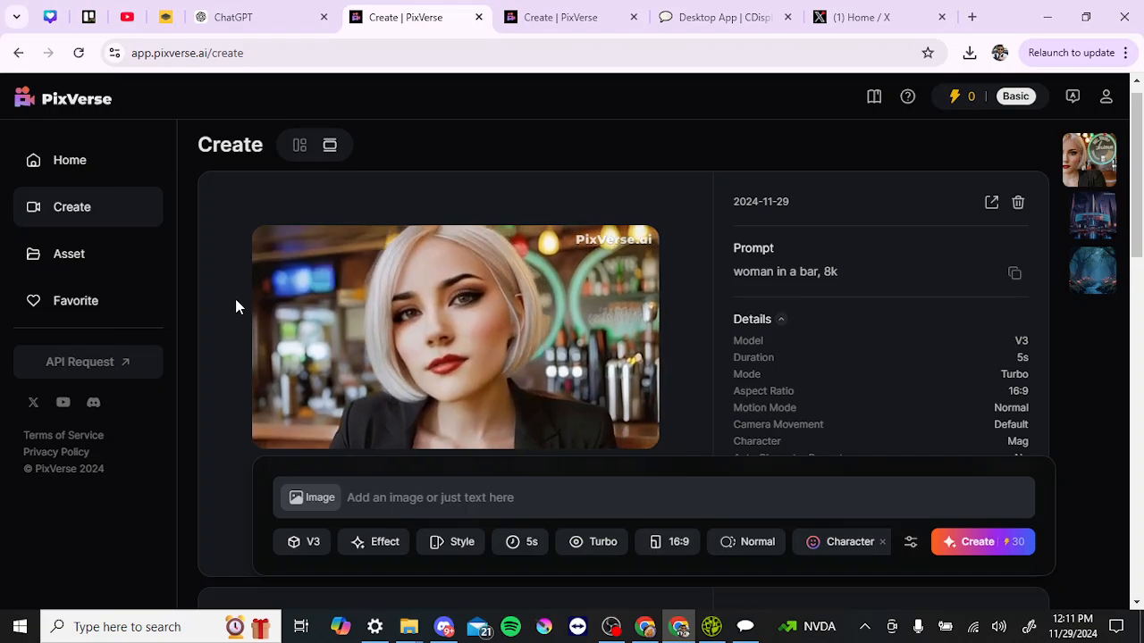
mouse_move(355, 255)
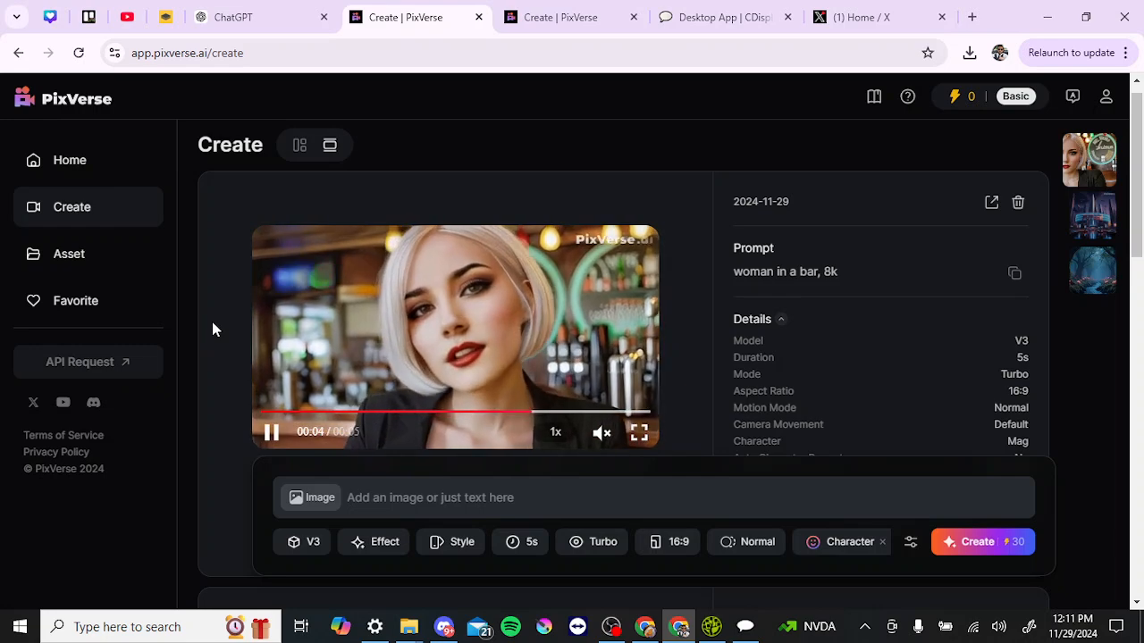
scroll(212, 327, down, 1)
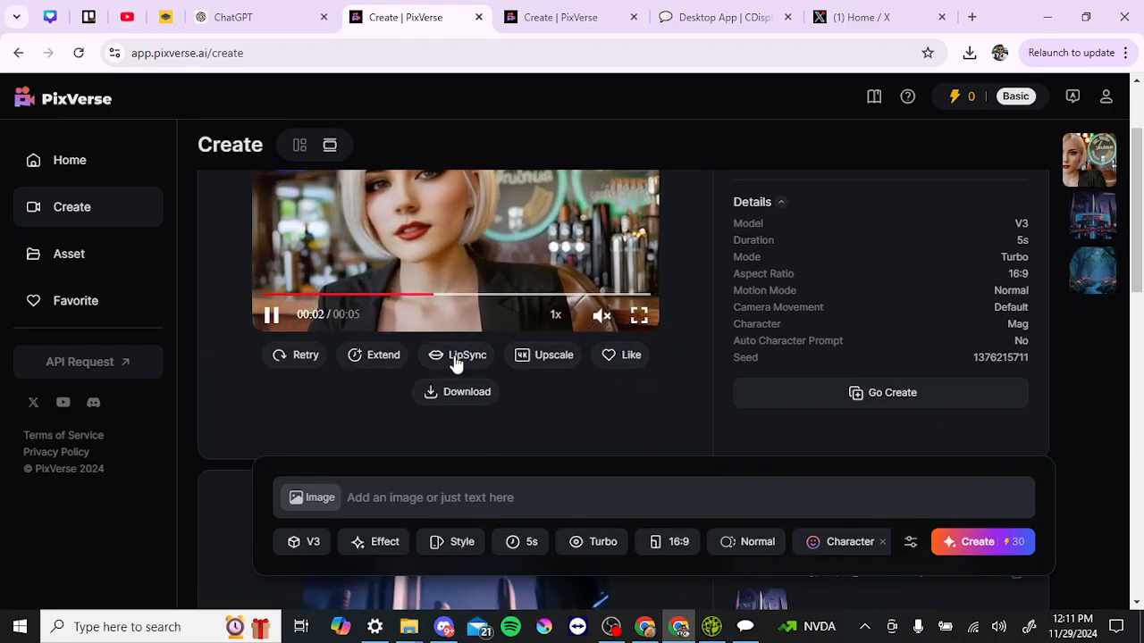
scroll(454, 364, up, 1)
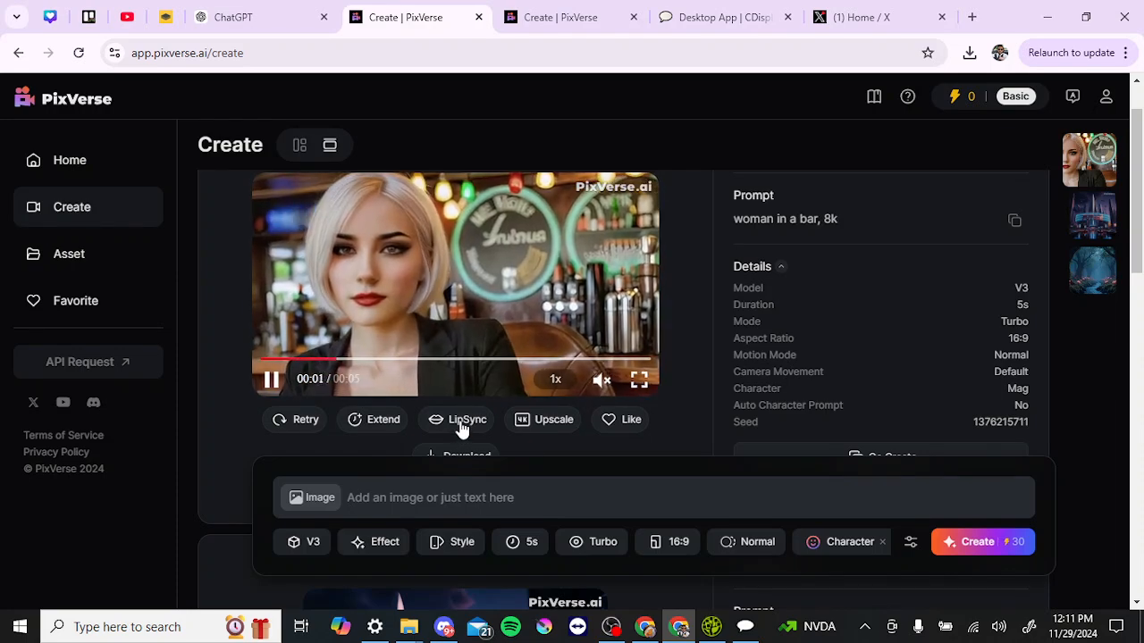
Open LipSync for the bar video and browse the voice list, keeping Emily
click(461, 428)
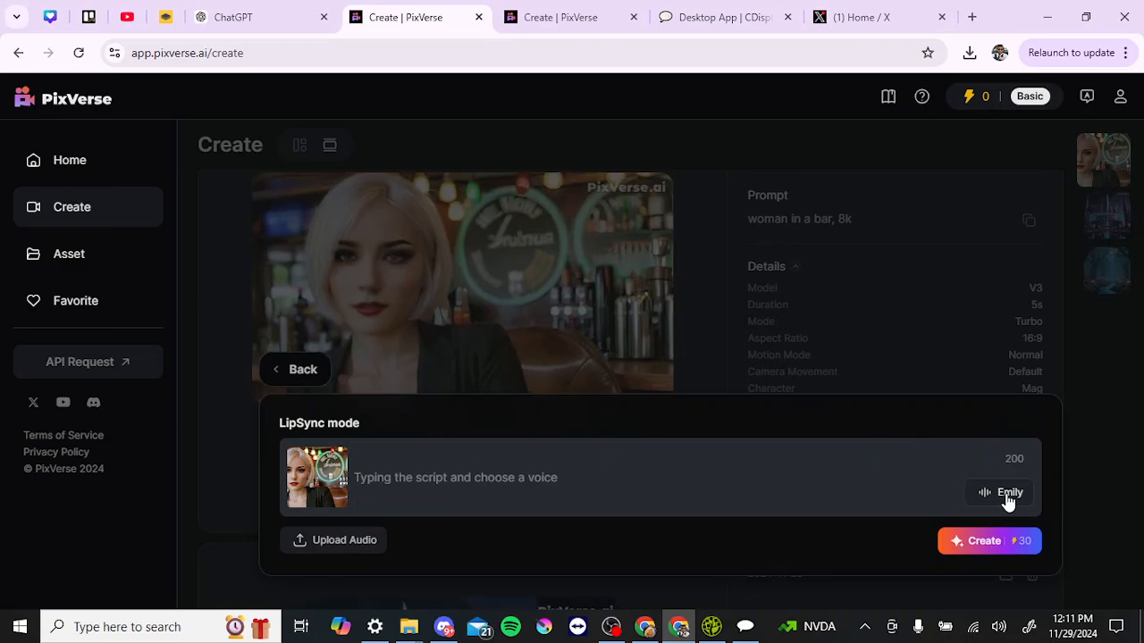
click(1008, 497)
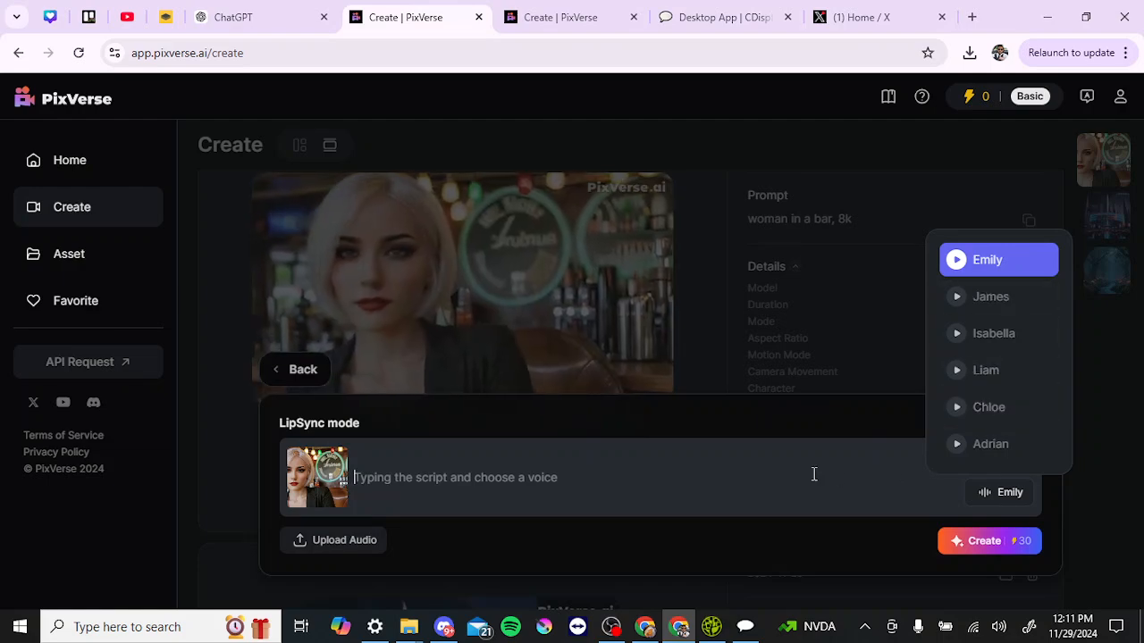
click(813, 475)
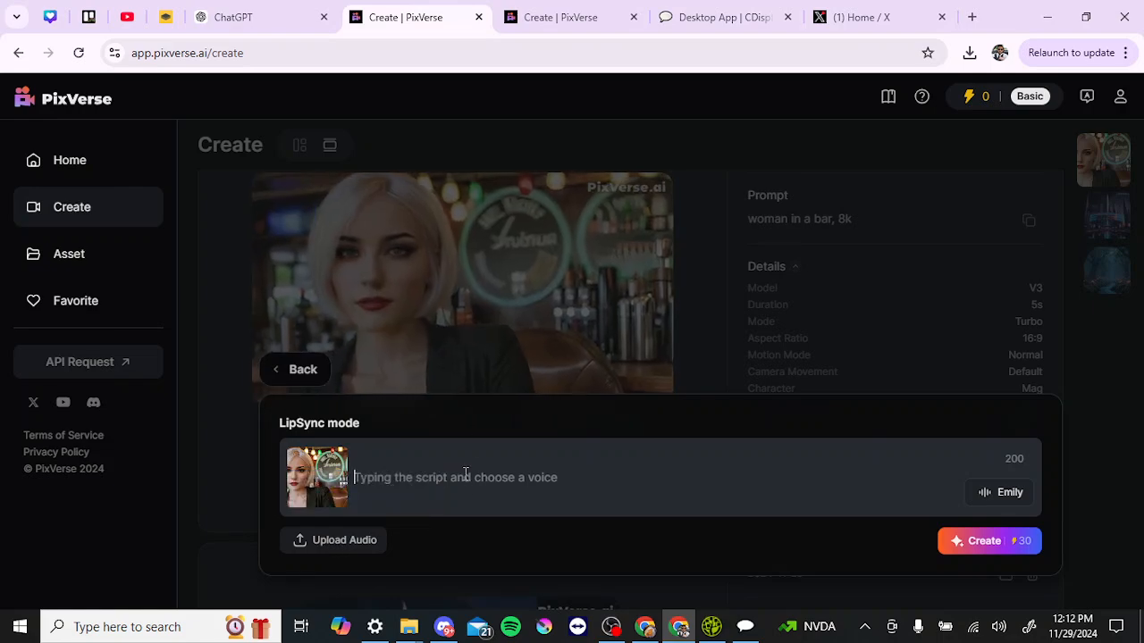
Close lip-sync mode and scroll to the 'a futuristic city, 8k' video so it plays
click(232, 426)
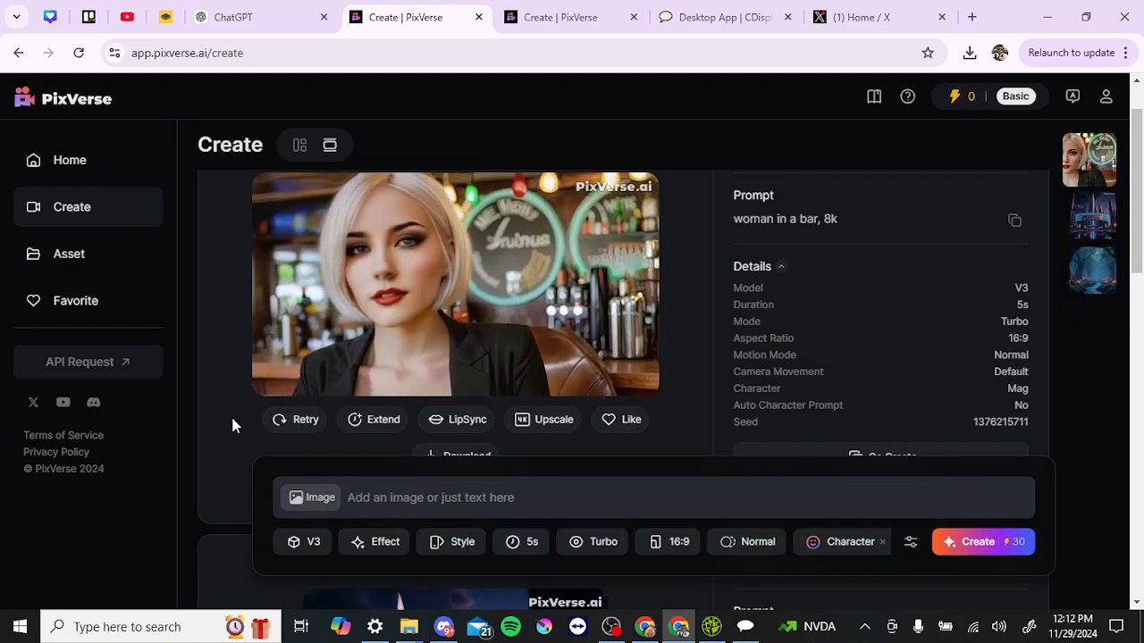
scroll(233, 426, down, 1)
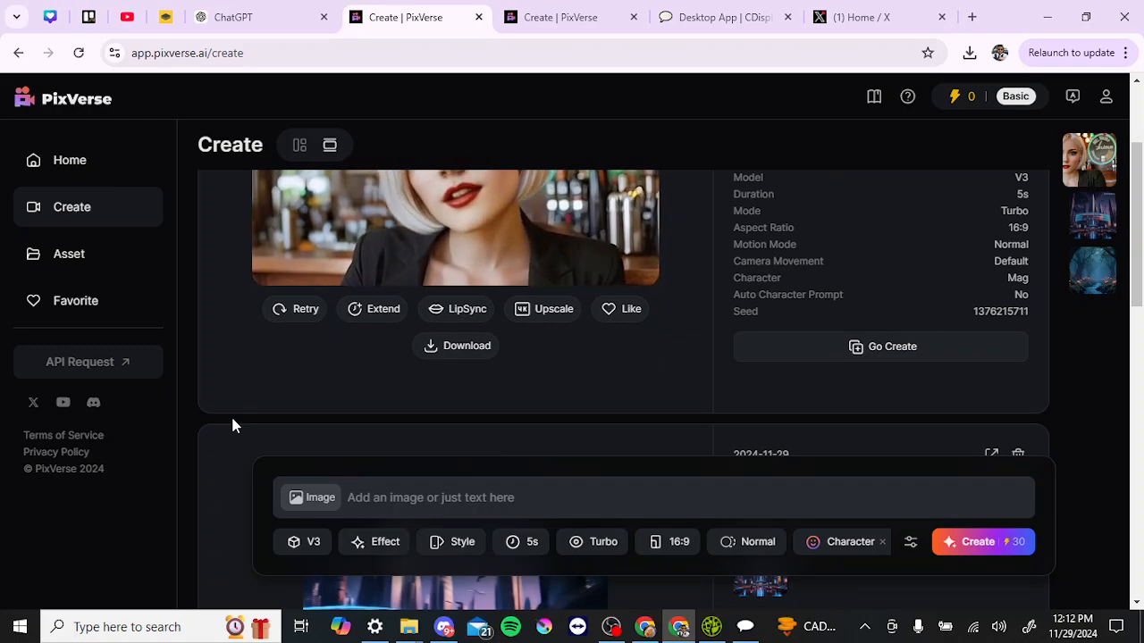
scroll(232, 426, down, 2)
scroll(233, 426, down, 2)
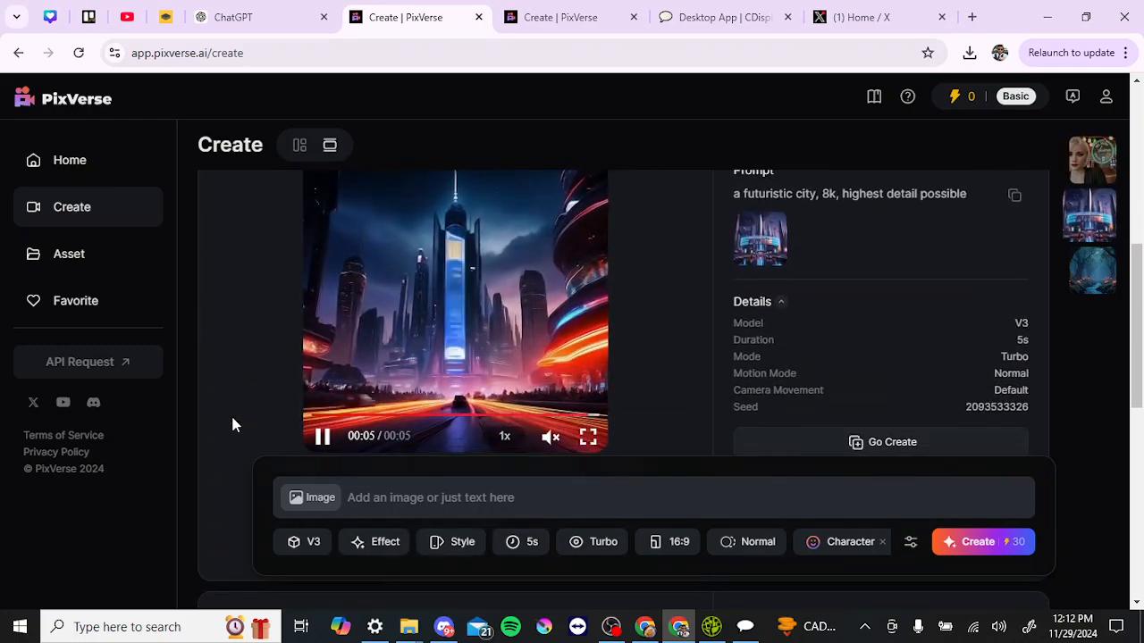
scroll(232, 426, up, 1)
scroll(231, 418, down, 1)
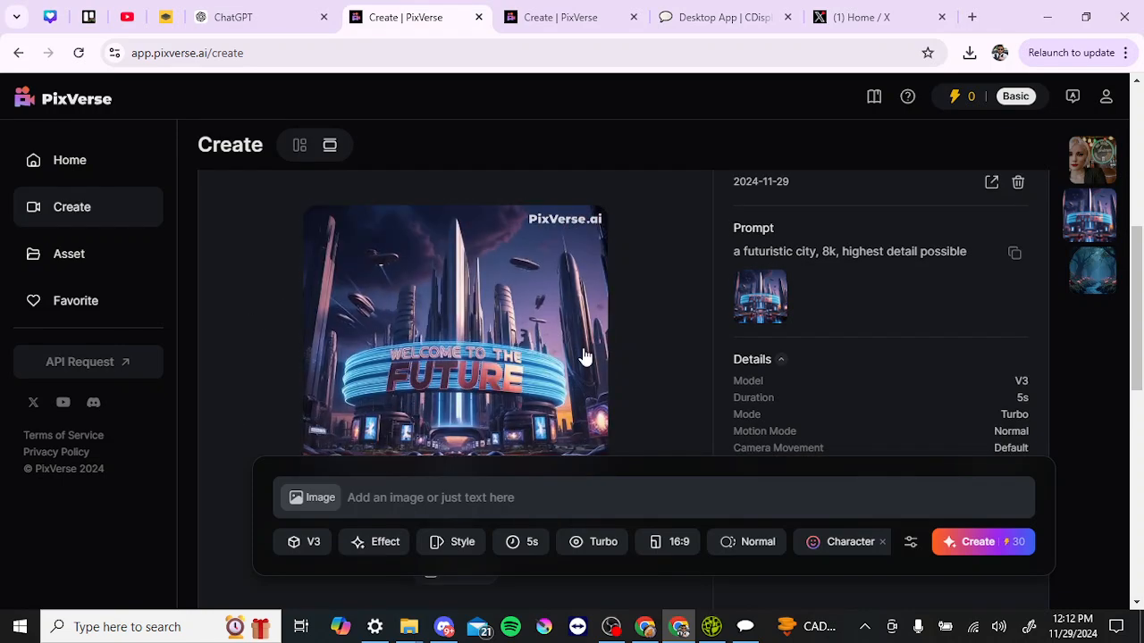
scroll(583, 355, down, 2)
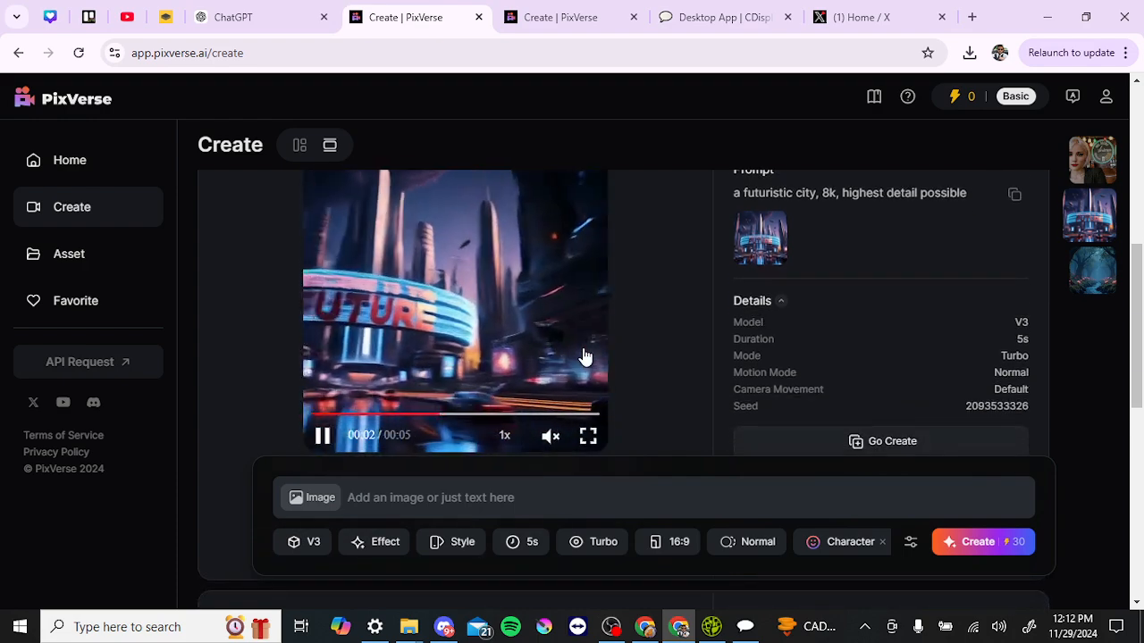
Play the futuristic city video full screen, then leave full-screen playback
click(588, 438)
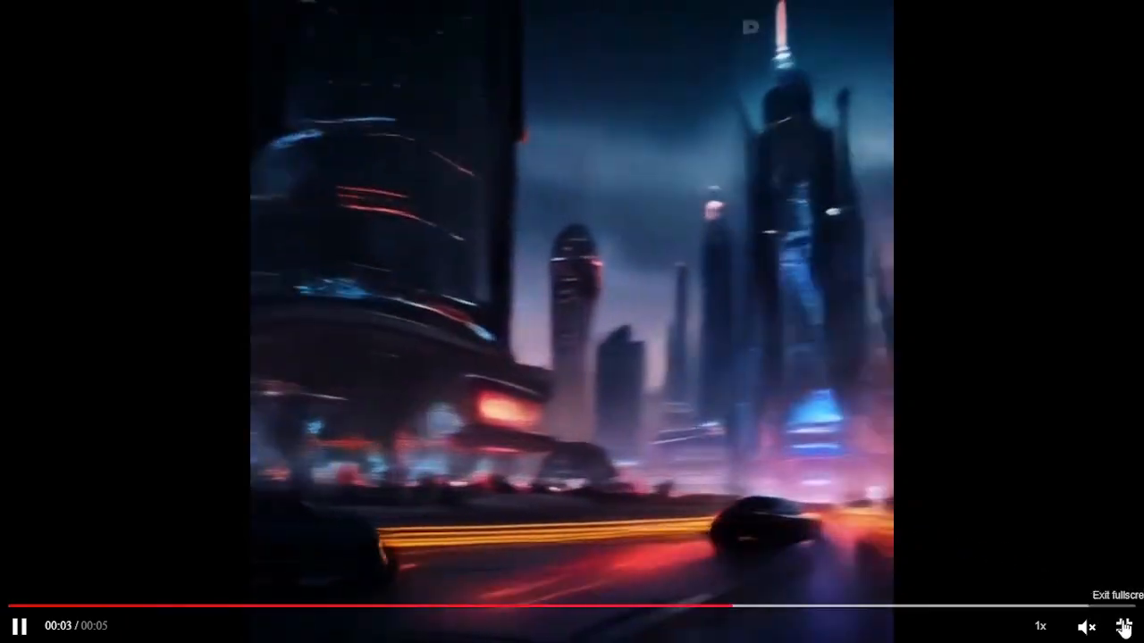
click(1123, 626)
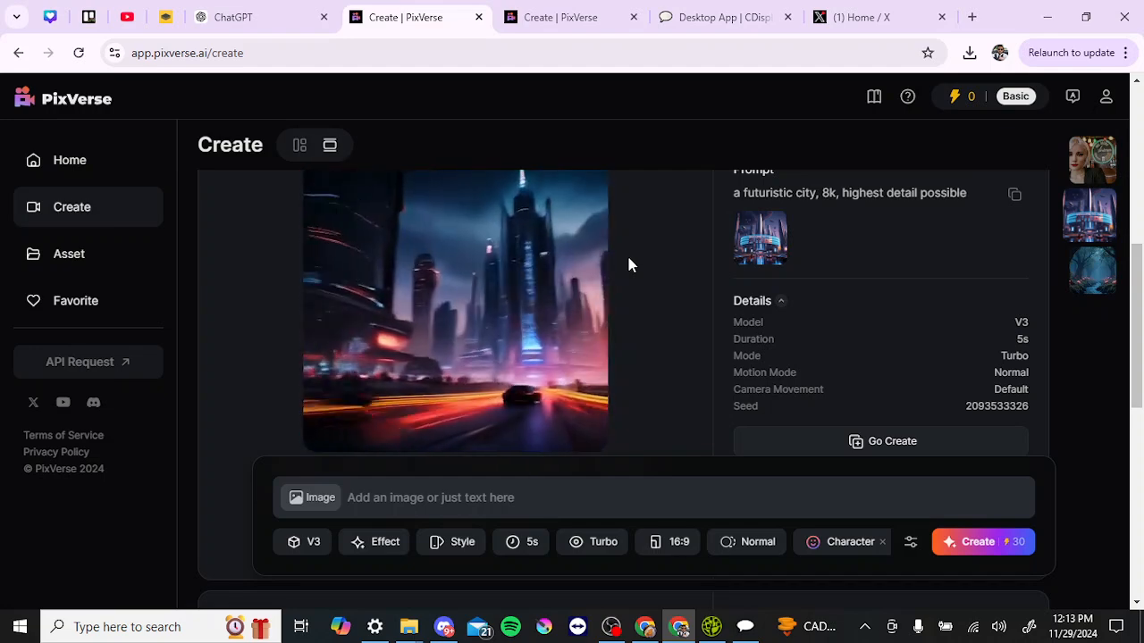
Scroll around the futuristic city card to show its V3, 5s, Turbo details and Go Create
scroll(628, 265, down, 2)
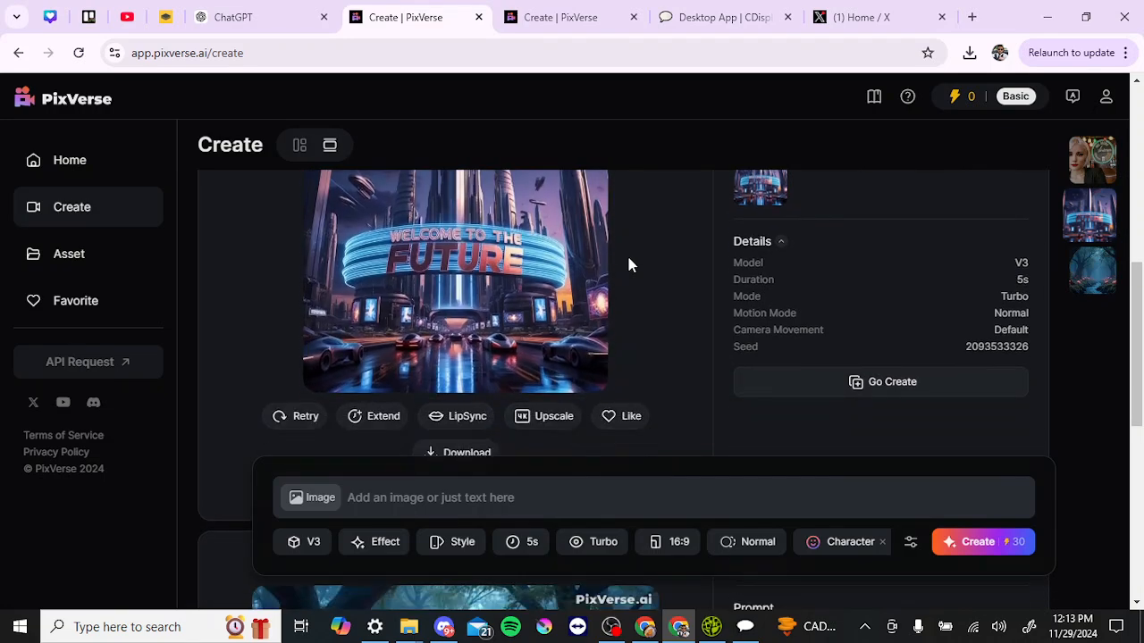
scroll(628, 264, up, 1)
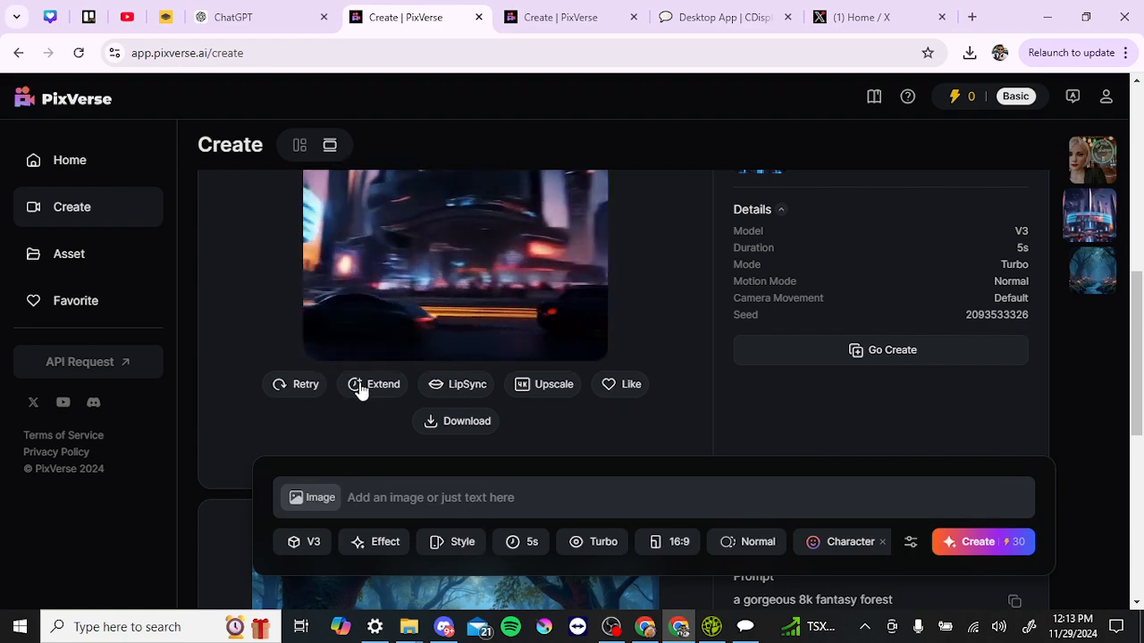
scroll(360, 388, down, 4)
scroll(360, 387, up, 4)
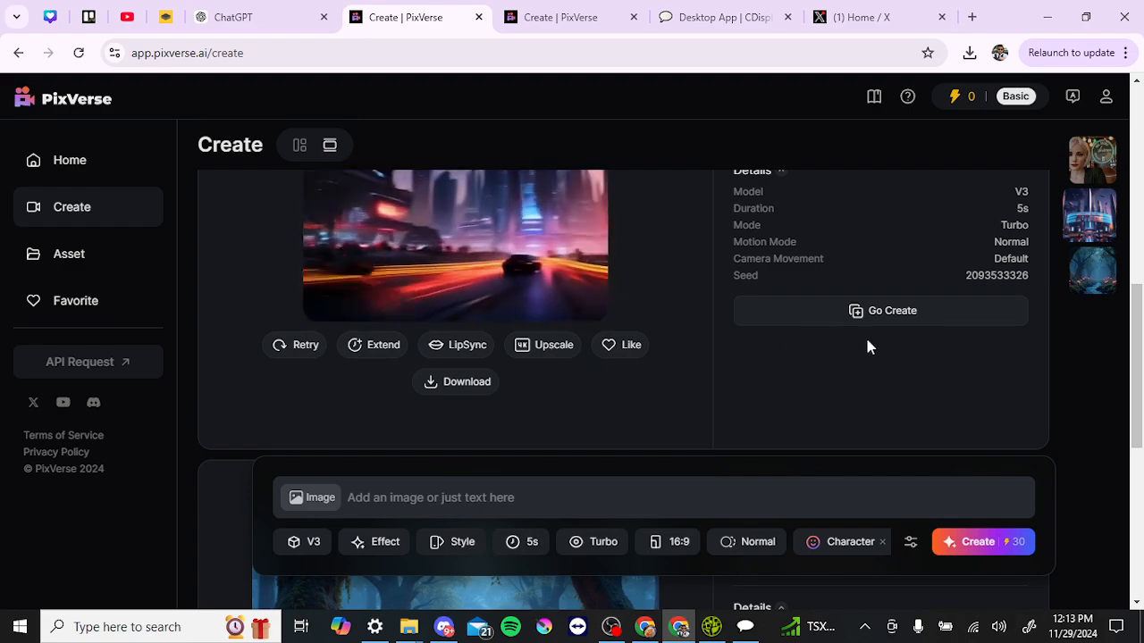
Reuse the futuristic city result's prompt and image, then scroll through the feed
click(890, 312)
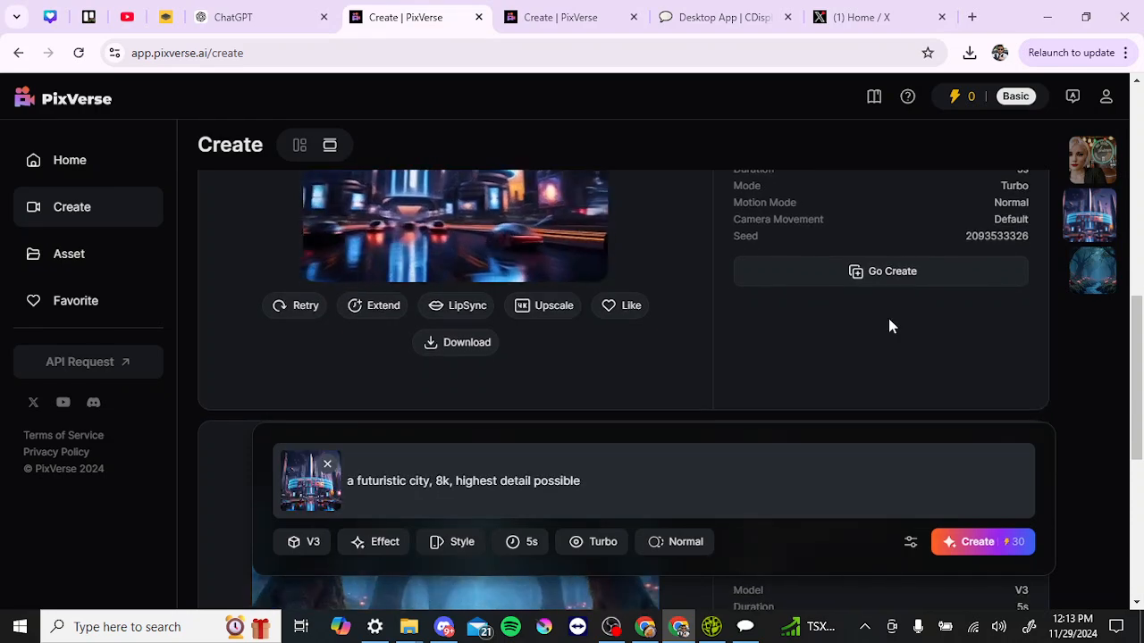
scroll(888, 318, up, 1)
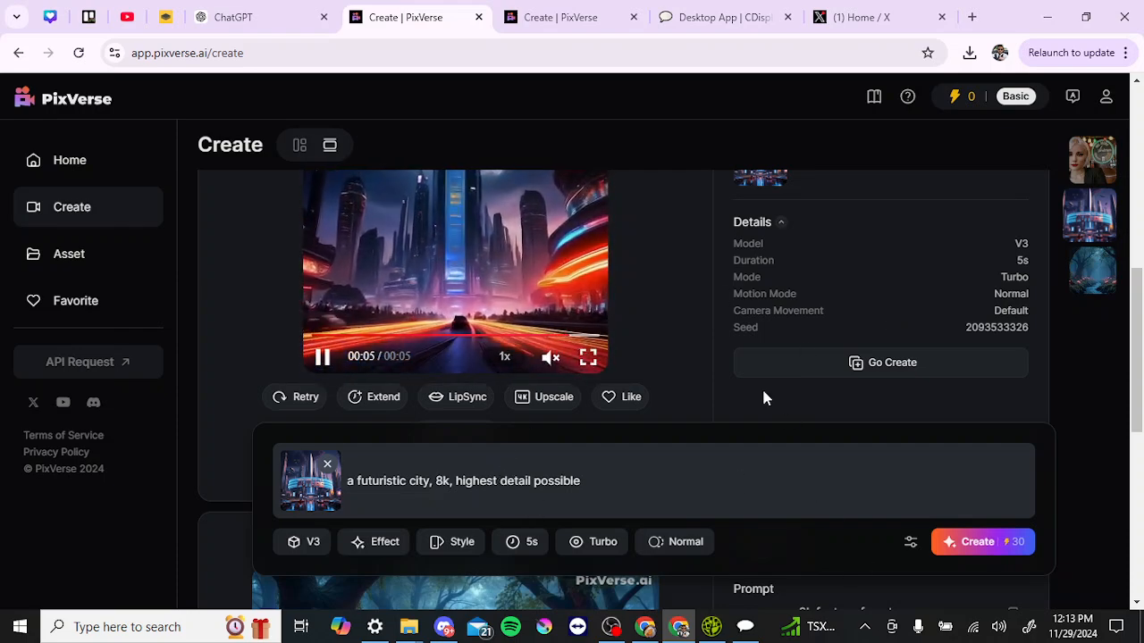
scroll(763, 396, down, 5)
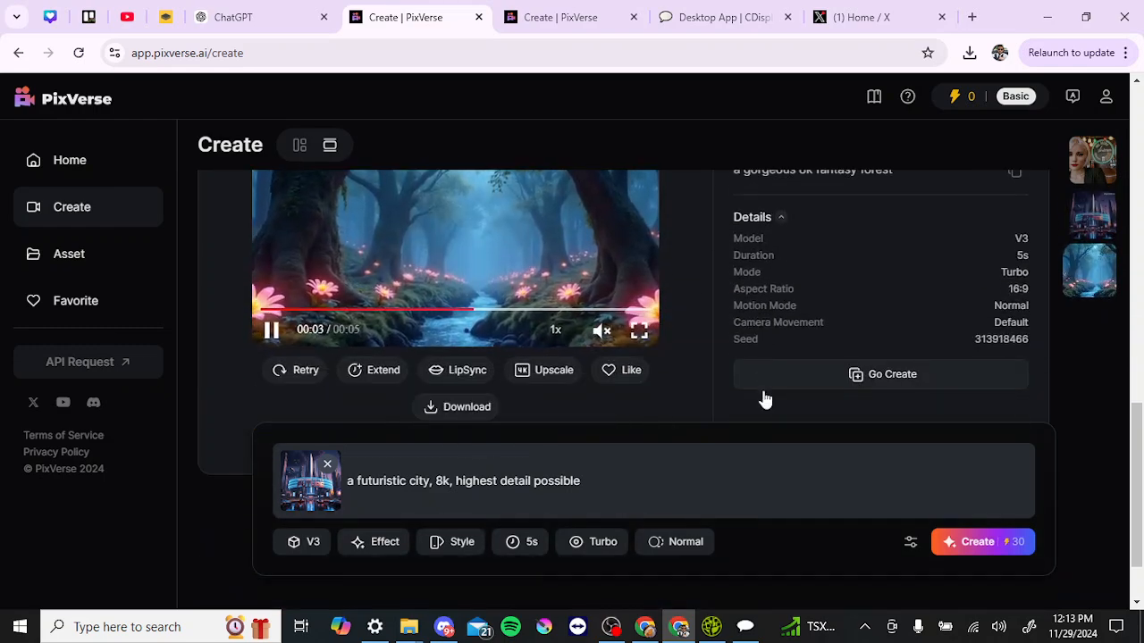
Reuse the fantasy forest prompt and settings, then scroll back up to the woman in a bar video
click(818, 382)
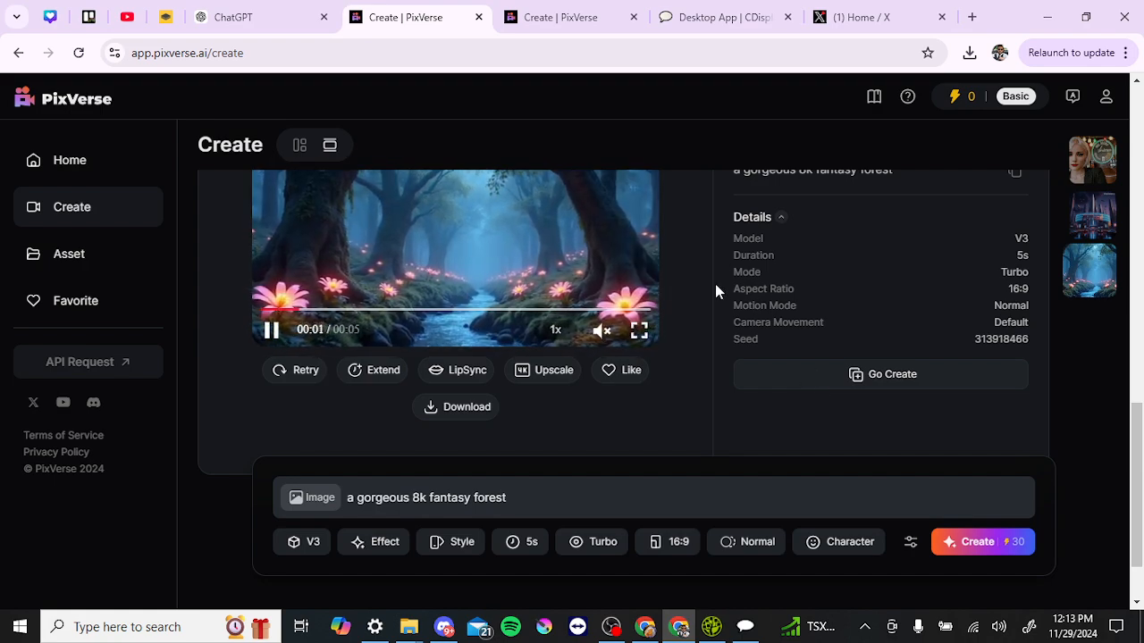
scroll(715, 283, up, 1)
scroll(715, 283, down, 1)
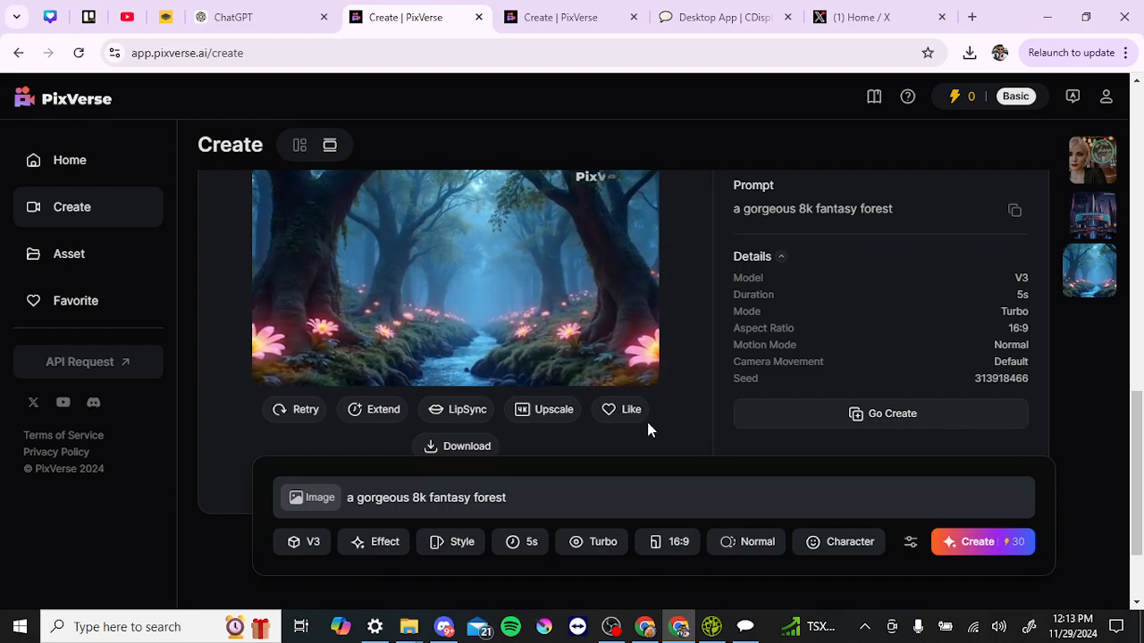
scroll(699, 405, down, 2)
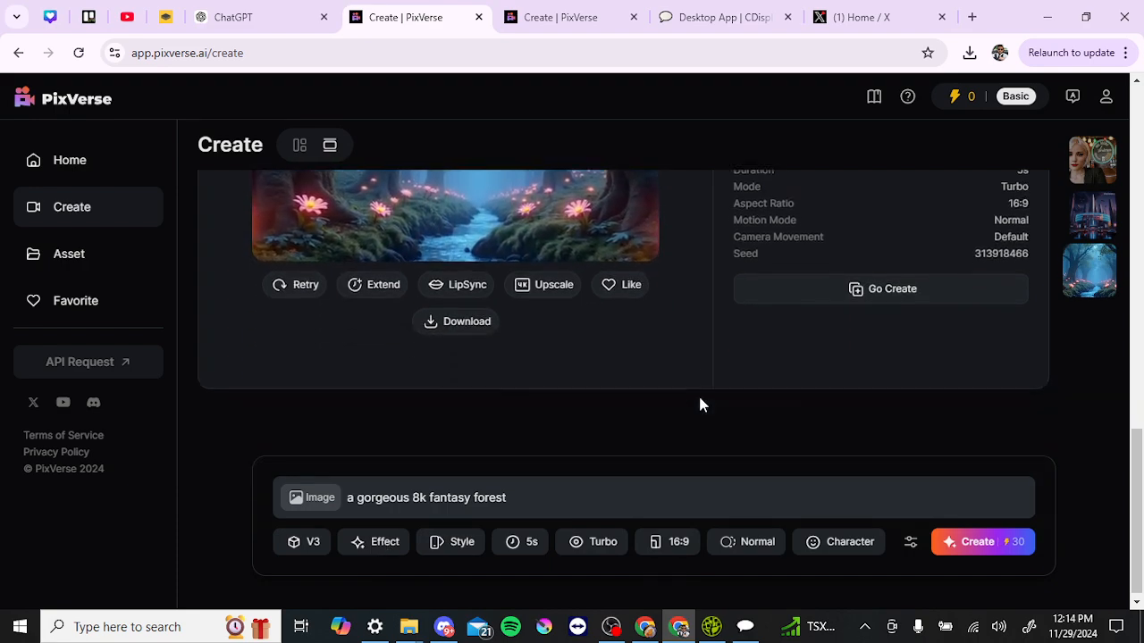
scroll(700, 404, up, 2)
scroll(700, 405, up, 10)
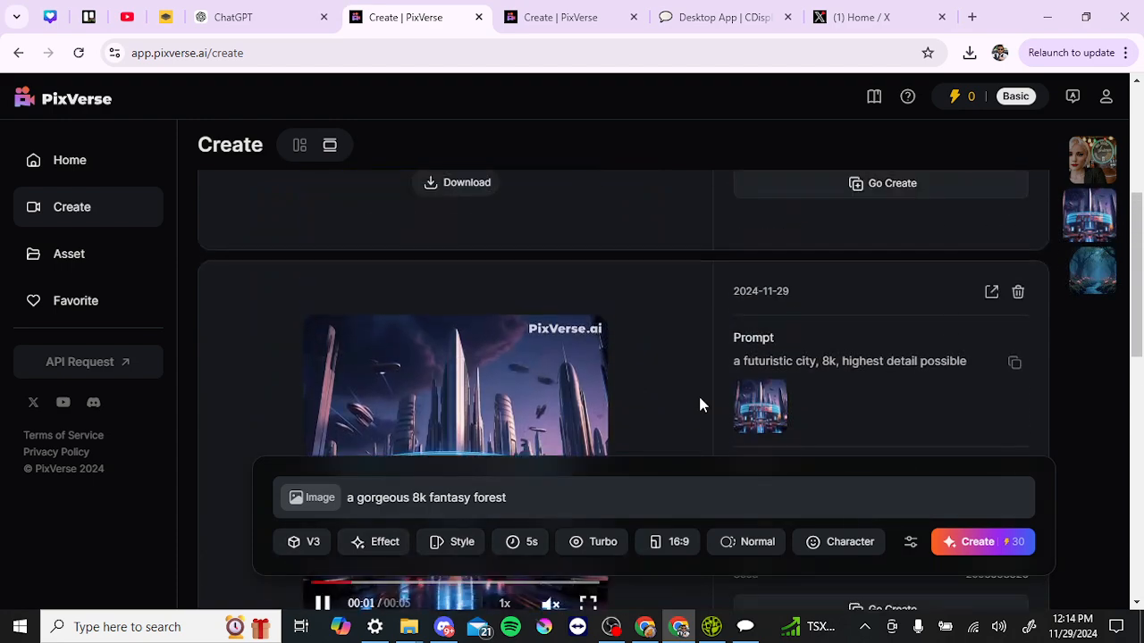
scroll(700, 405, up, 1)
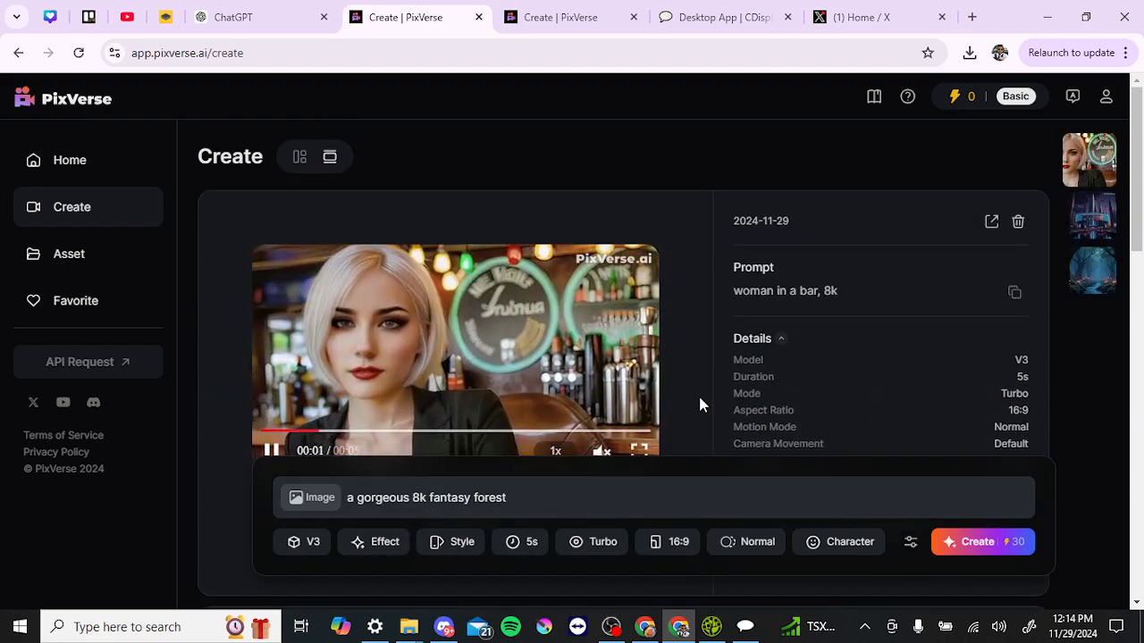
Open the Asset library of saved videos
click(122, 252)
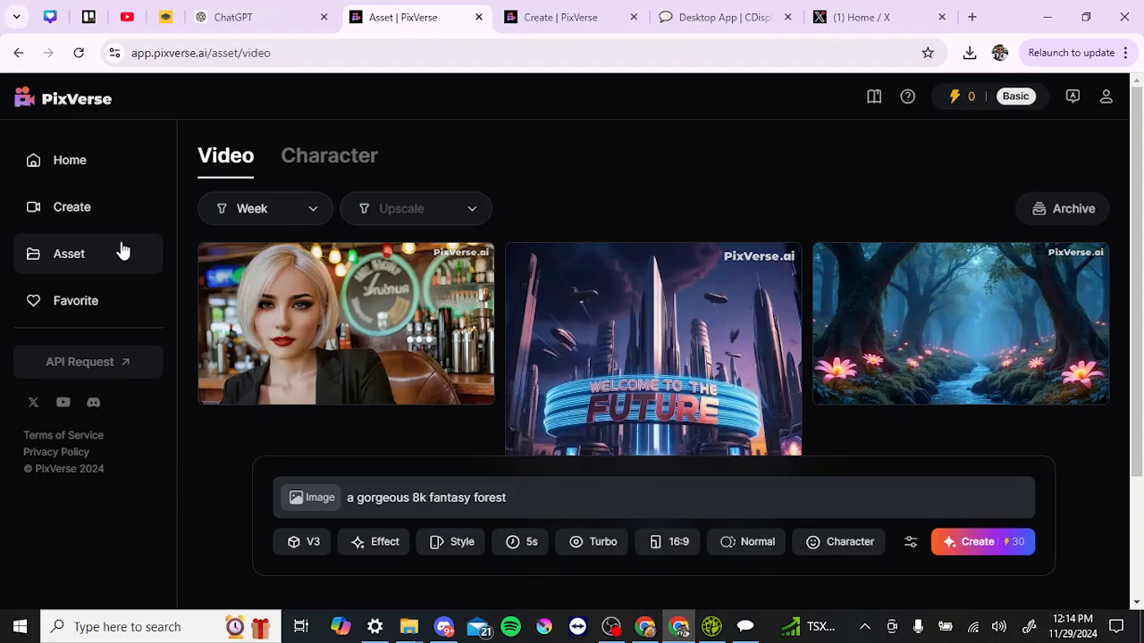
click(92, 204)
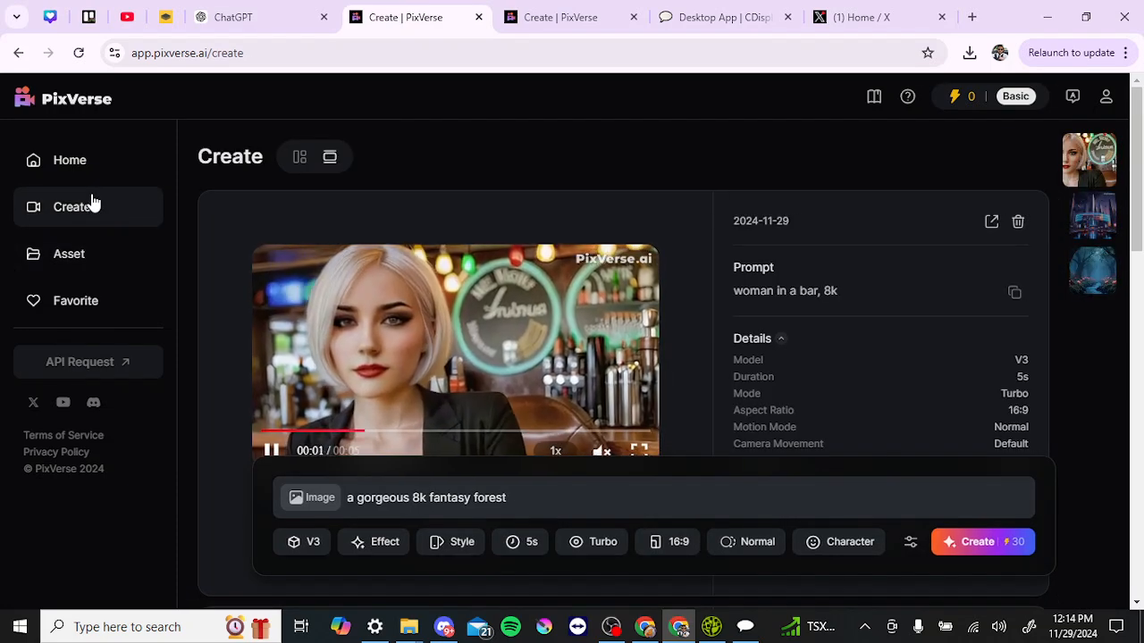
click(100, 259)
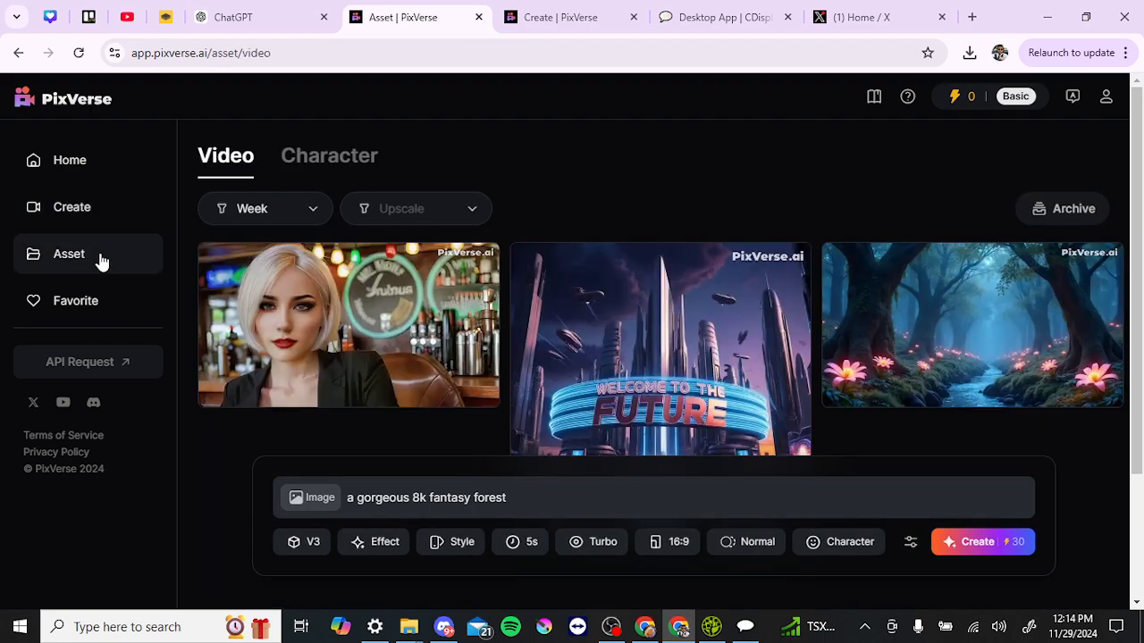
mouse_move(455, 322)
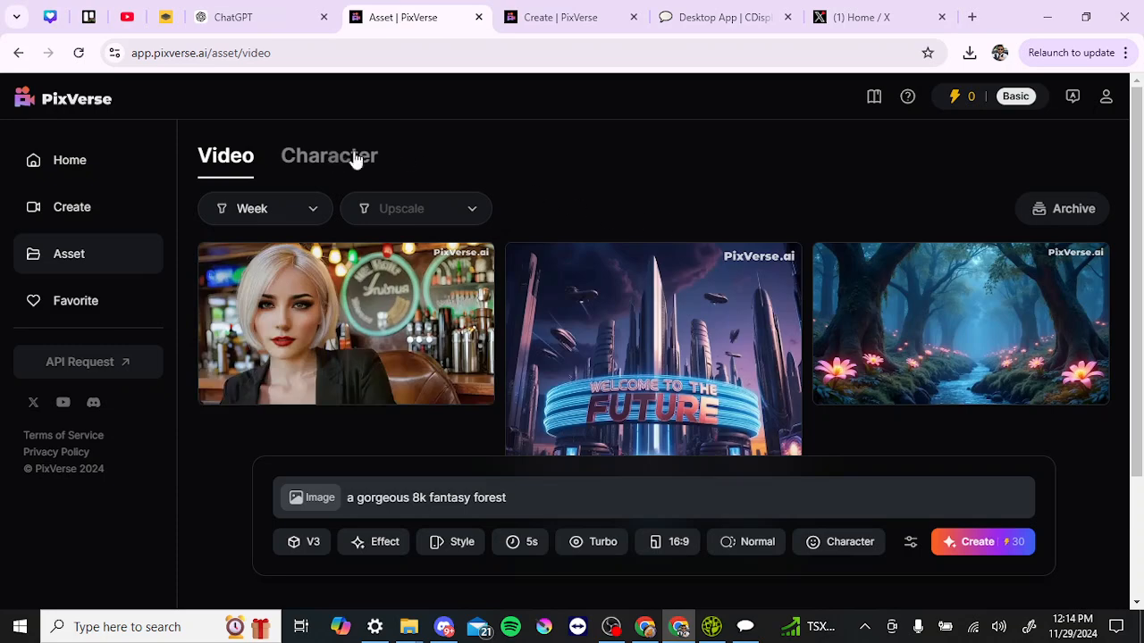
Browse the Character tab showing the saved Mag character
click(325, 159)
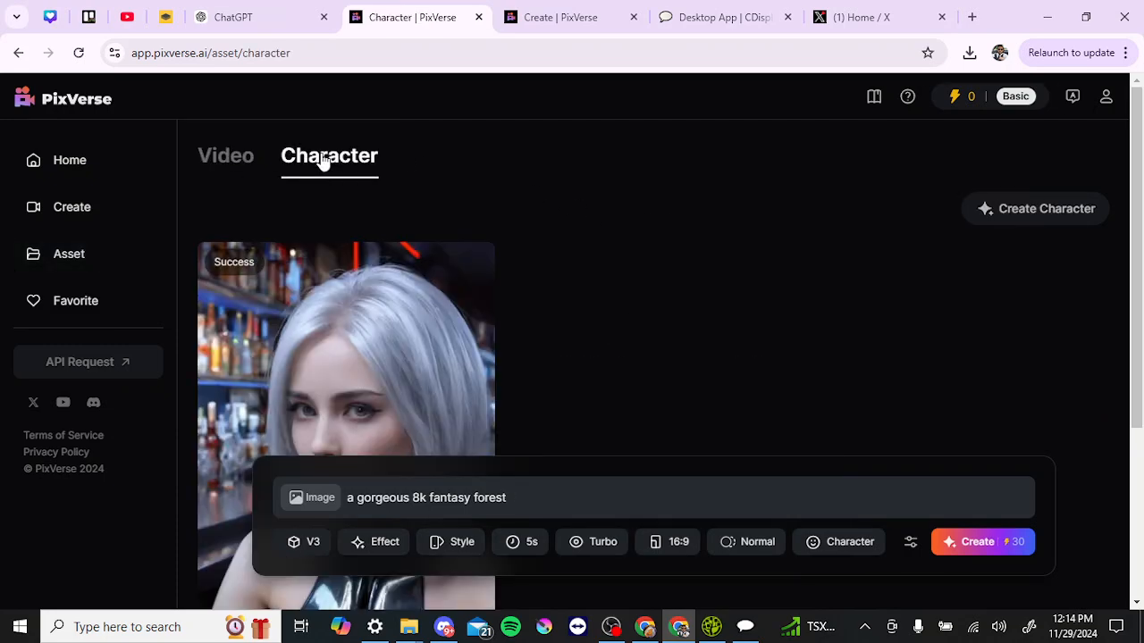
scroll(628, 356, down, 2)
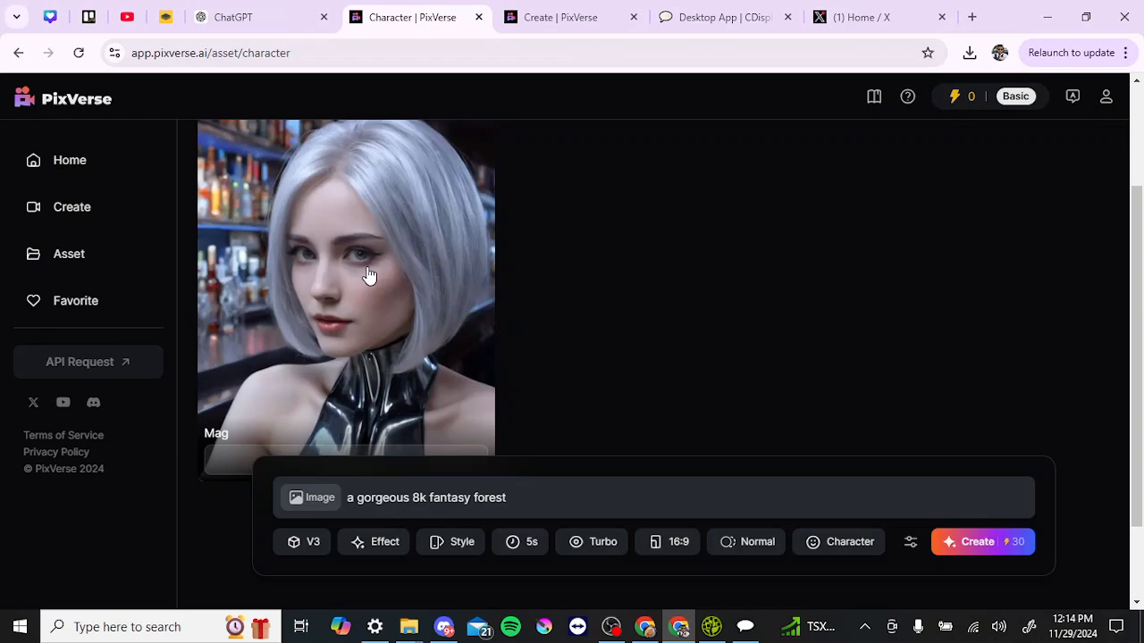
scroll(370, 275, up, 1)
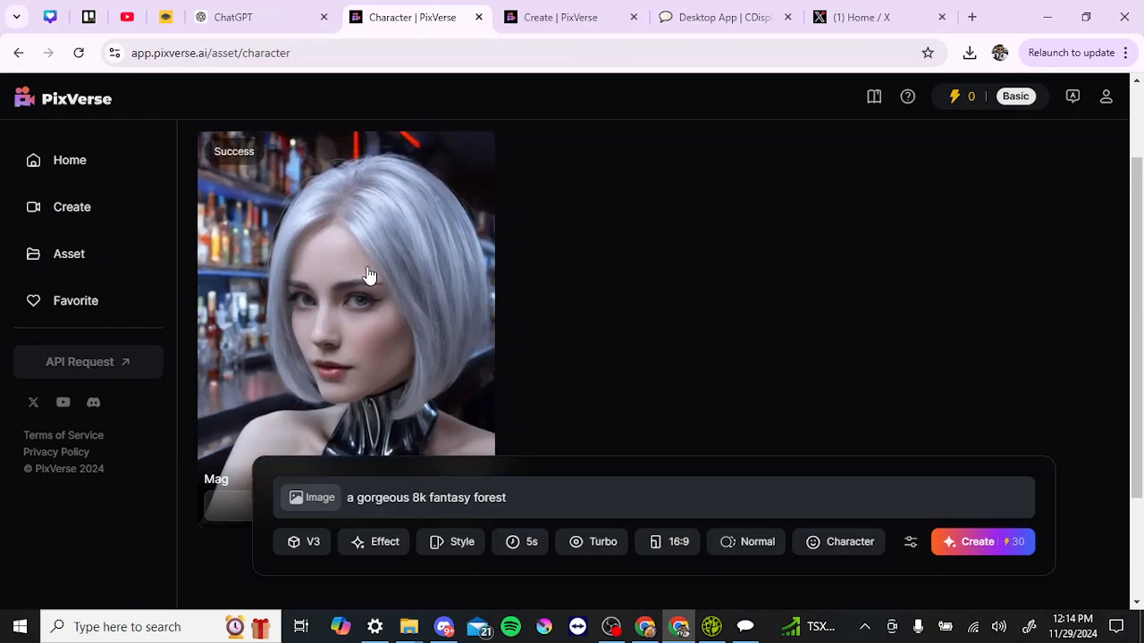
scroll(370, 276, up, 2)
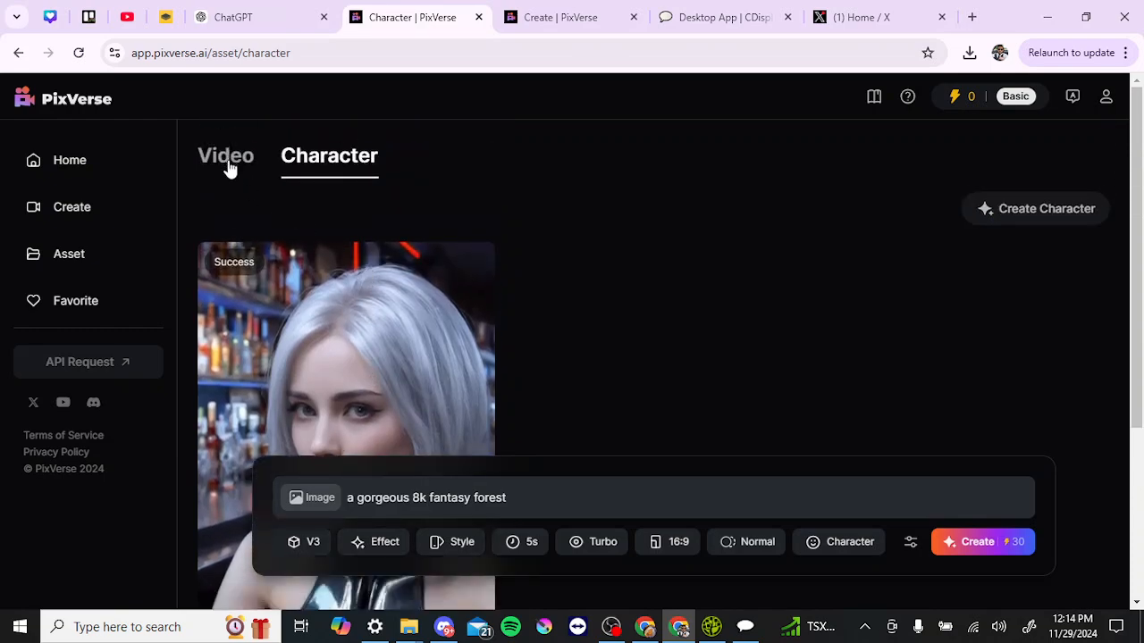
Switch between the Video and Character tabs, finishing on the Video list
click(226, 158)
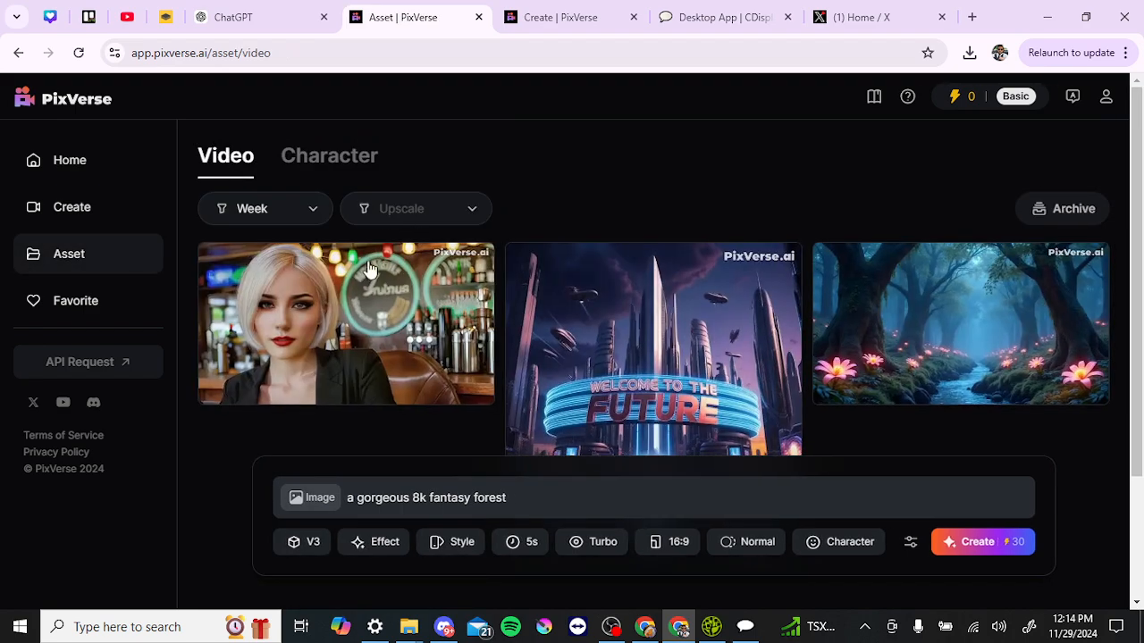
mouse_move(324, 309)
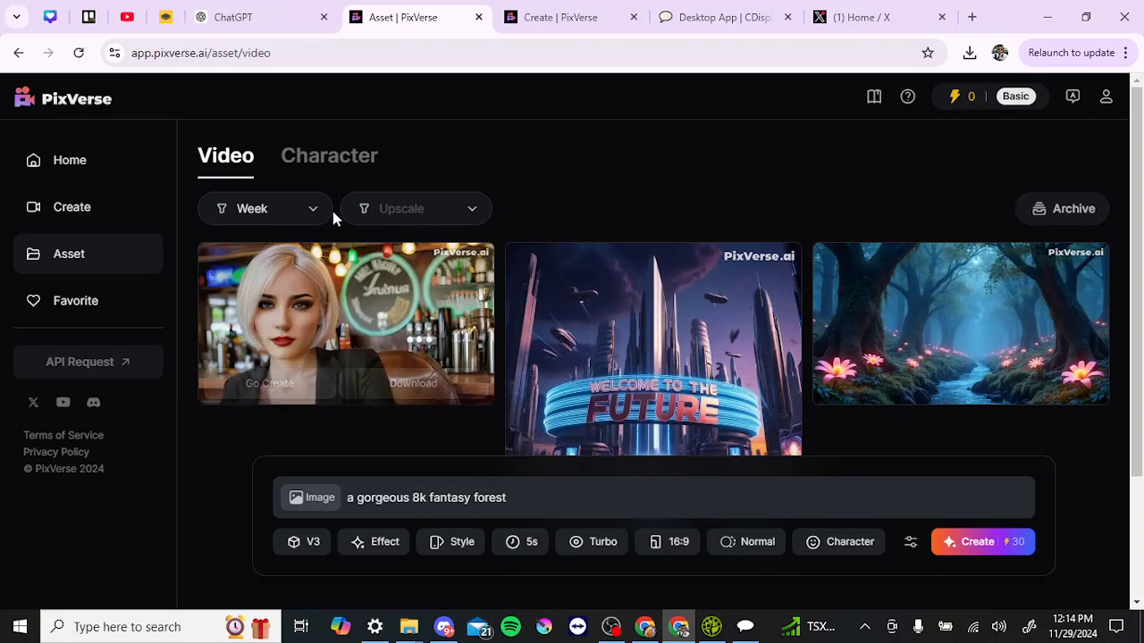
click(332, 172)
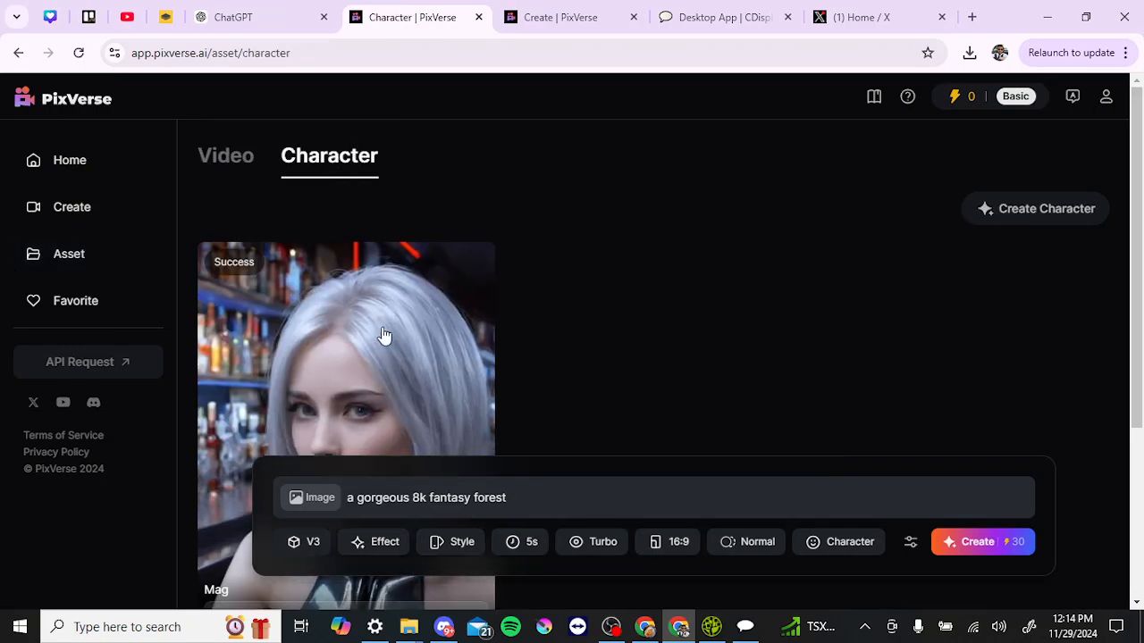
click(242, 164)
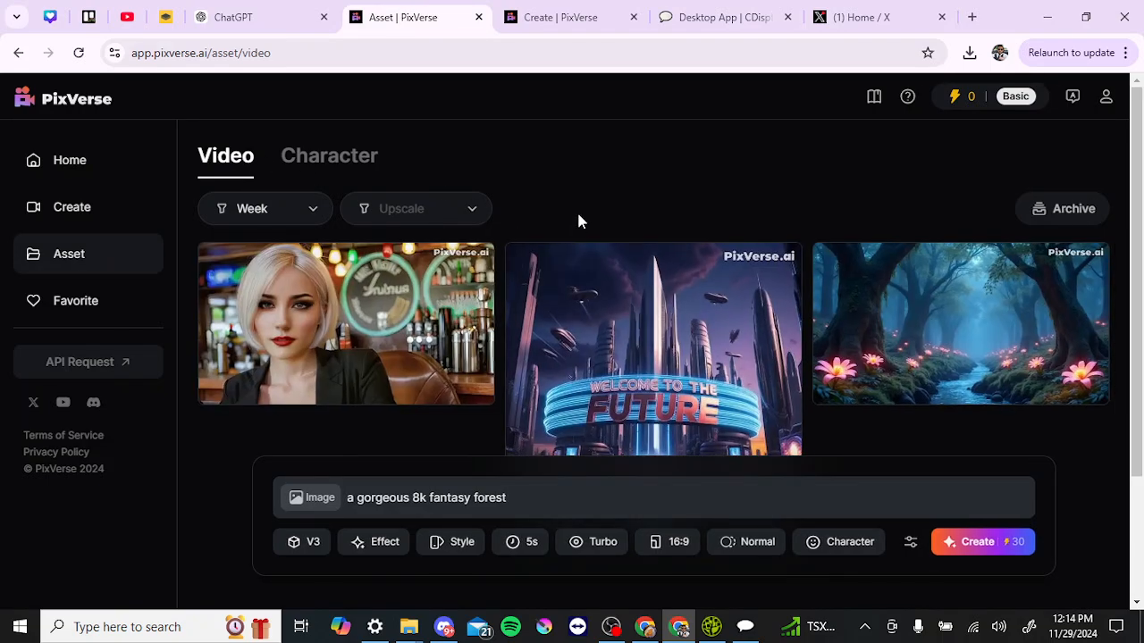
mouse_move(393, 317)
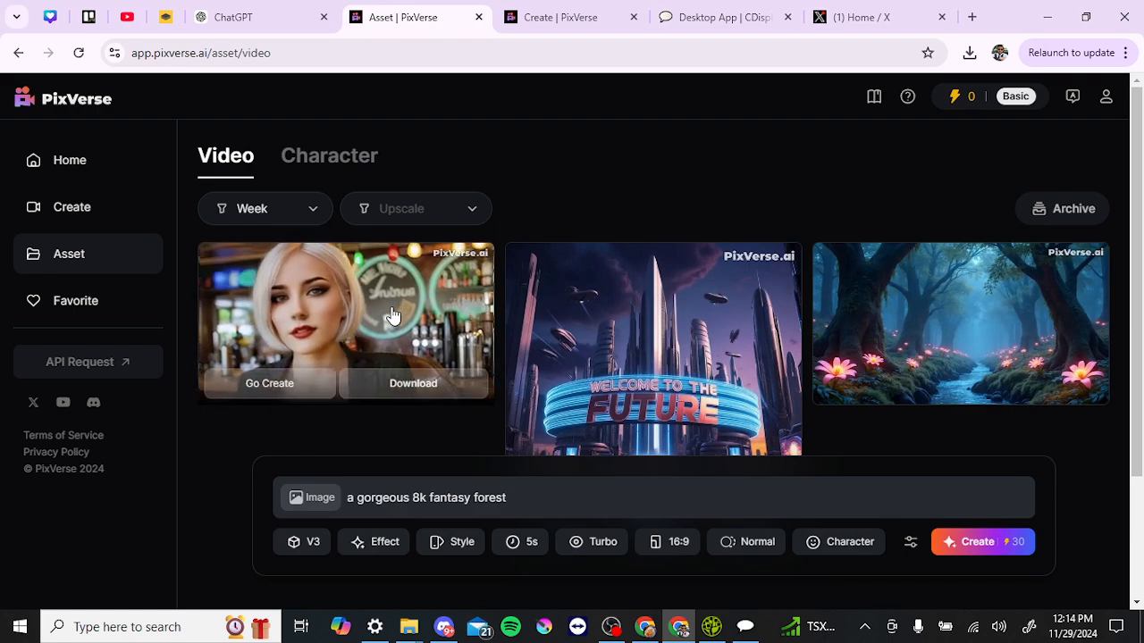
Reuse the woman in a bar video's prompt and Mag character with Go Create
click(393, 317)
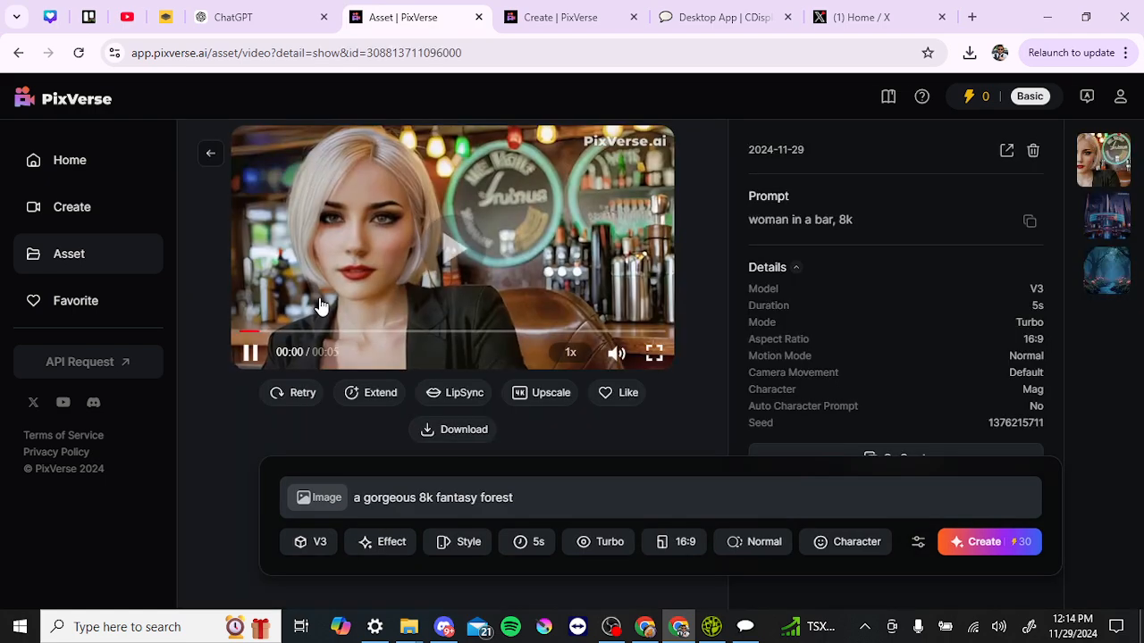
scroll(730, 349, down, 1)
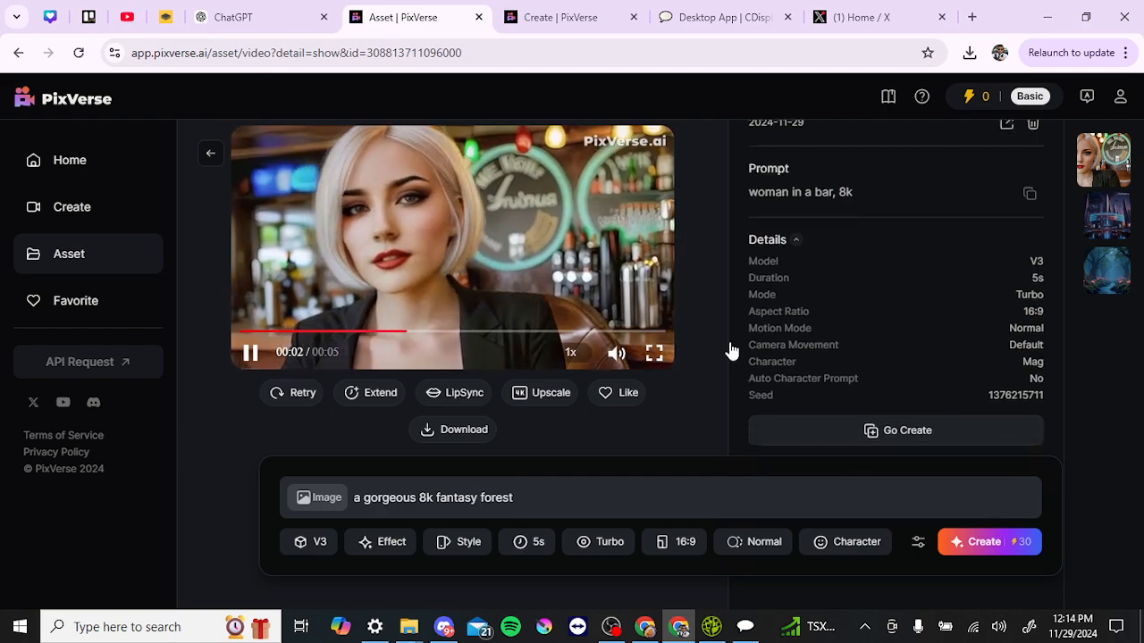
click(849, 418)
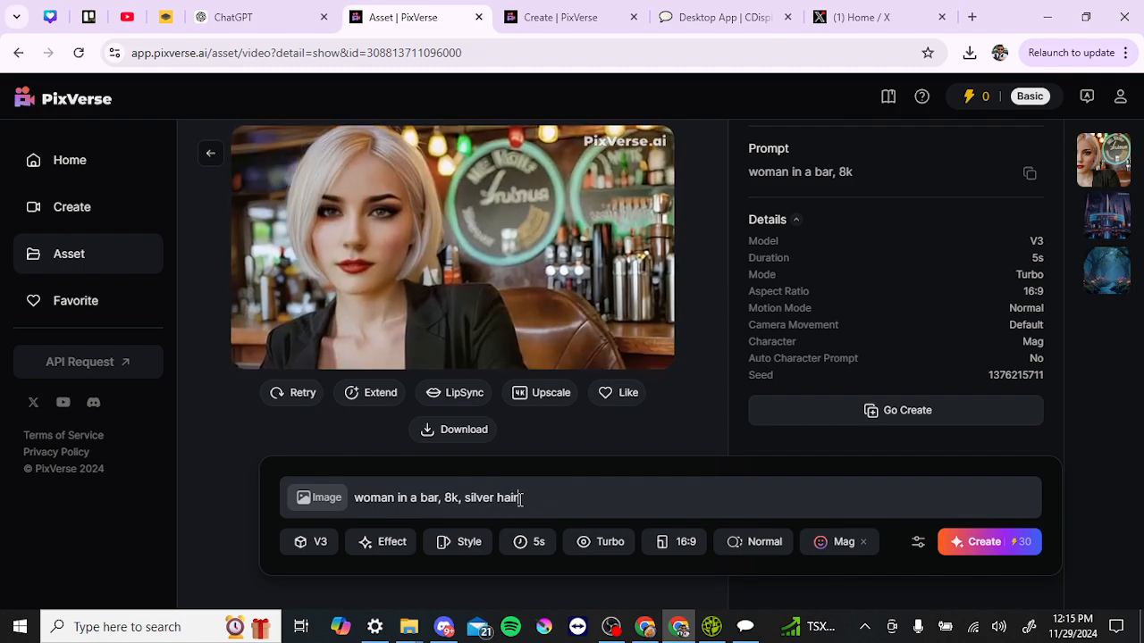
Extend the prompt to 'woman in a bar, 8k, silver hair, futuristic' and view the empty Favorites
text(ut)
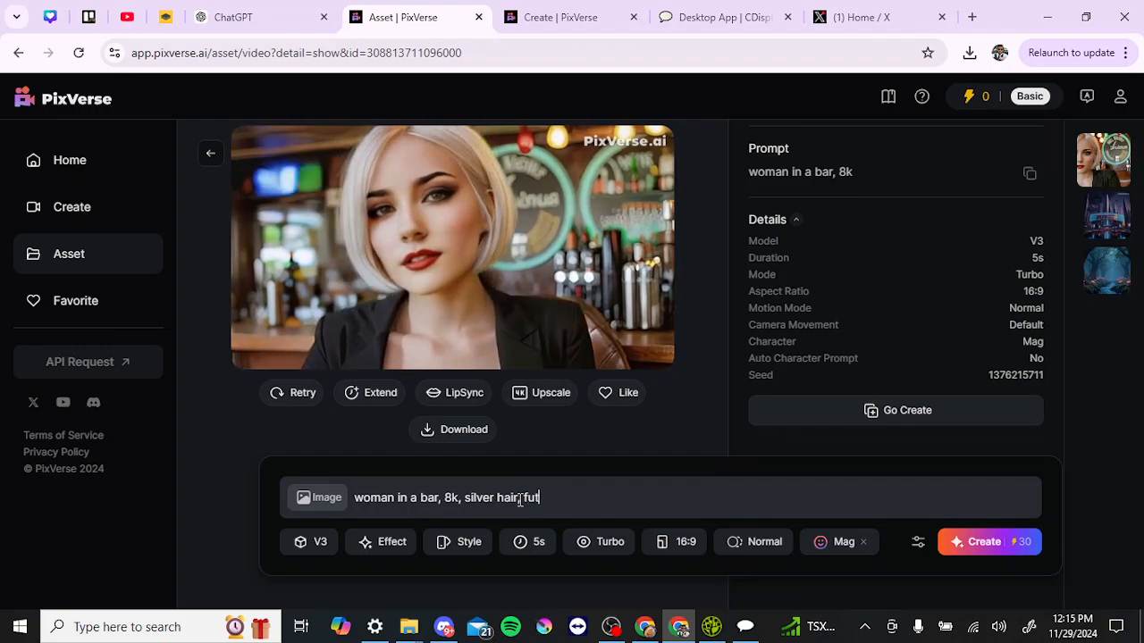
text(uristic)
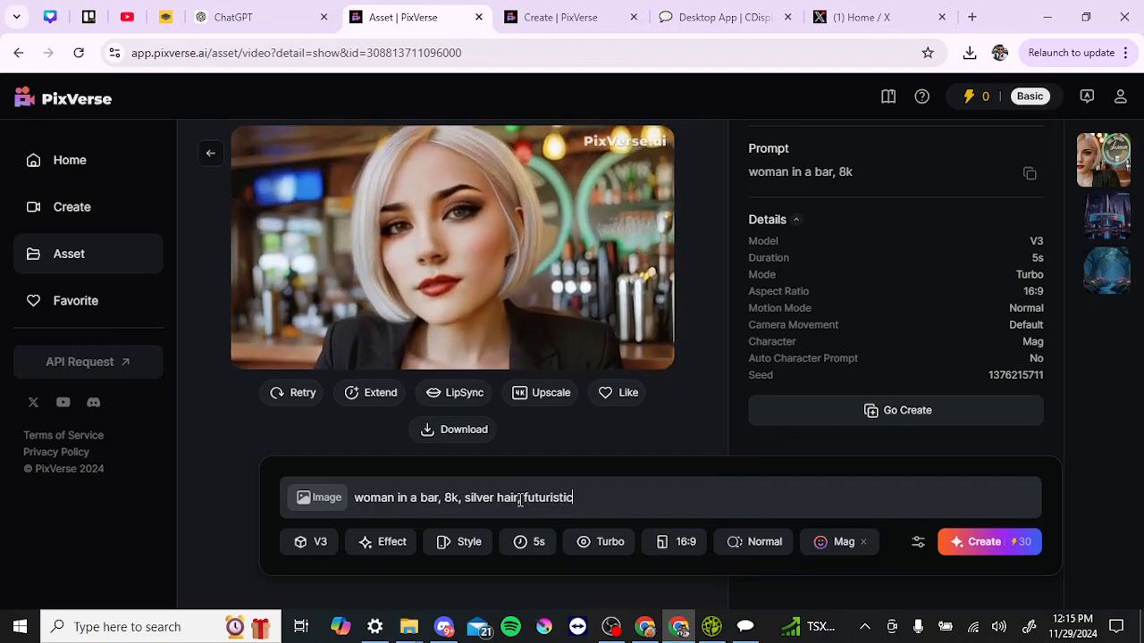
click(519, 498)
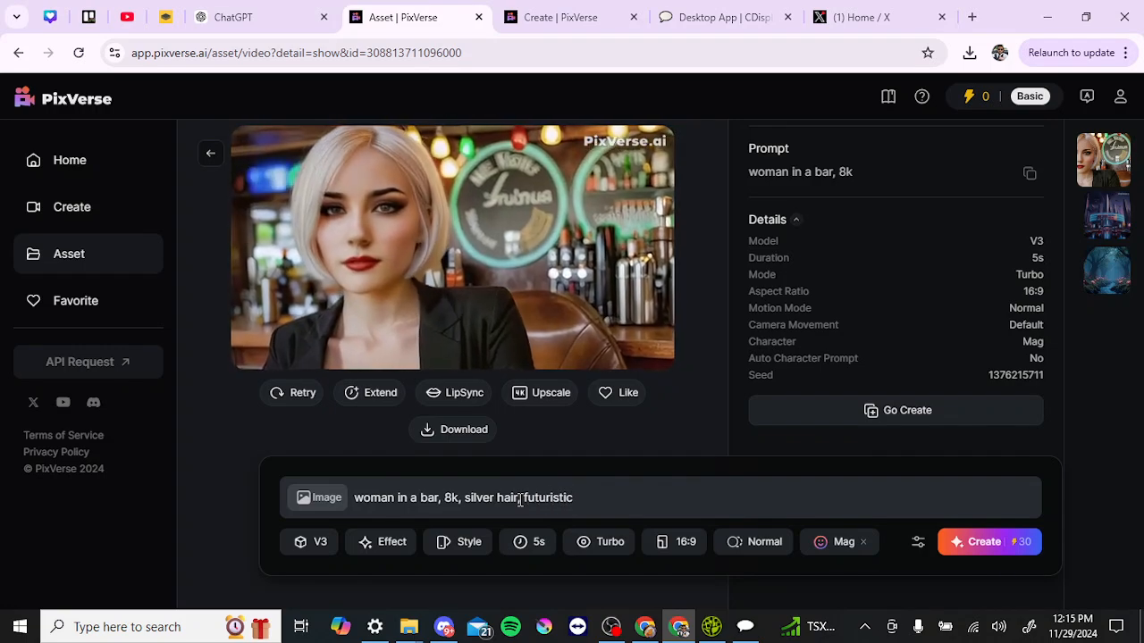
text(,)
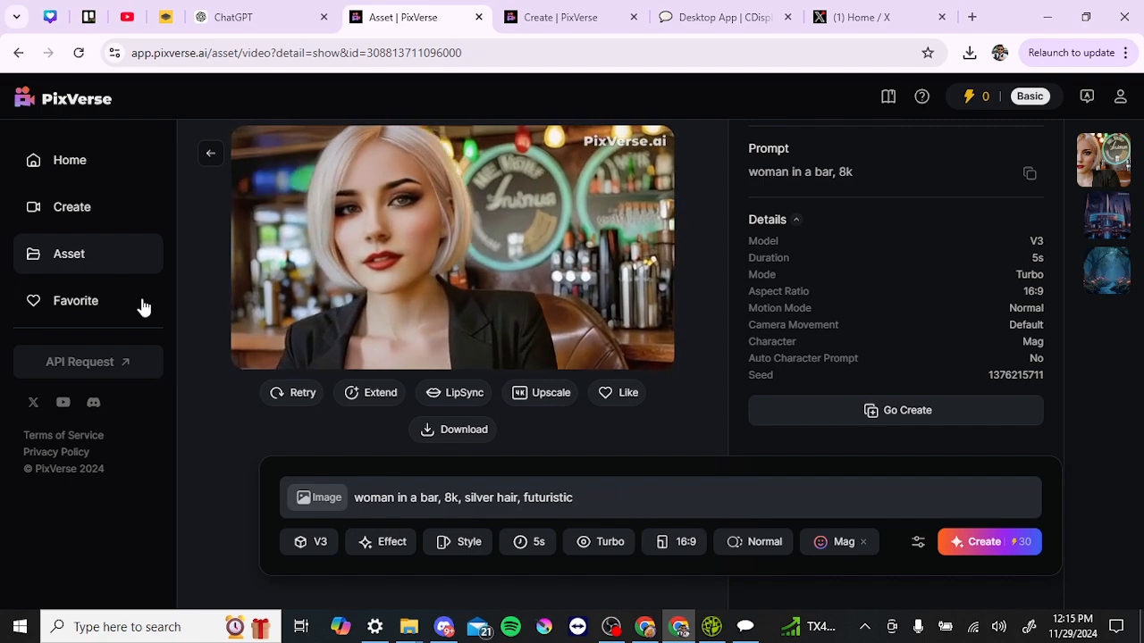
click(61, 300)
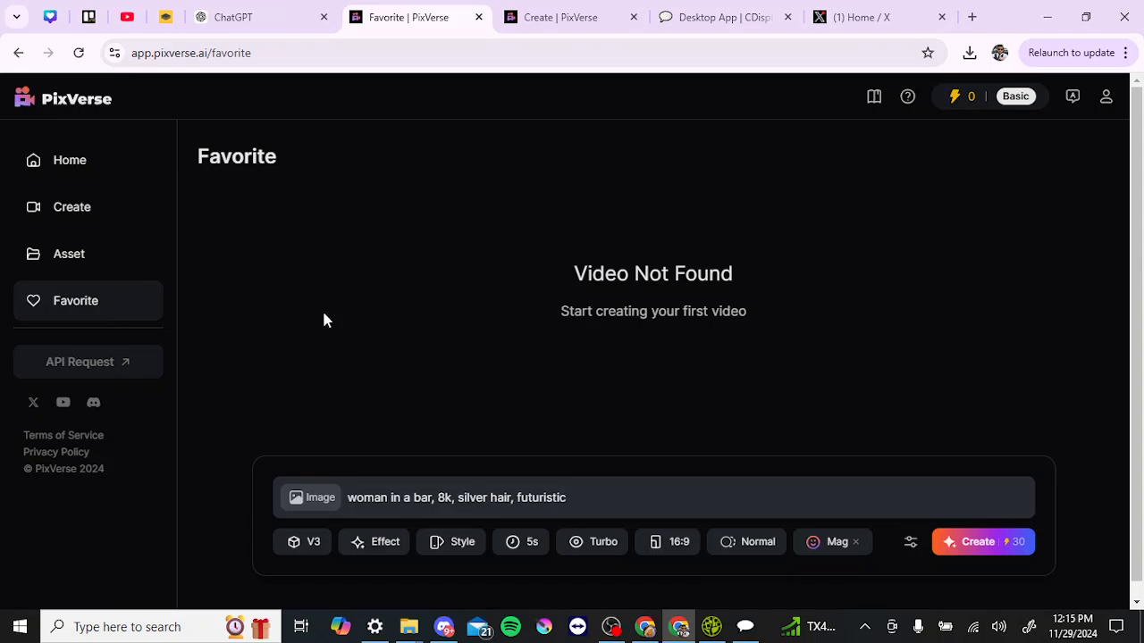
Like the woman in a bar video from Asset and confirm it appears in Favorites
click(74, 255)
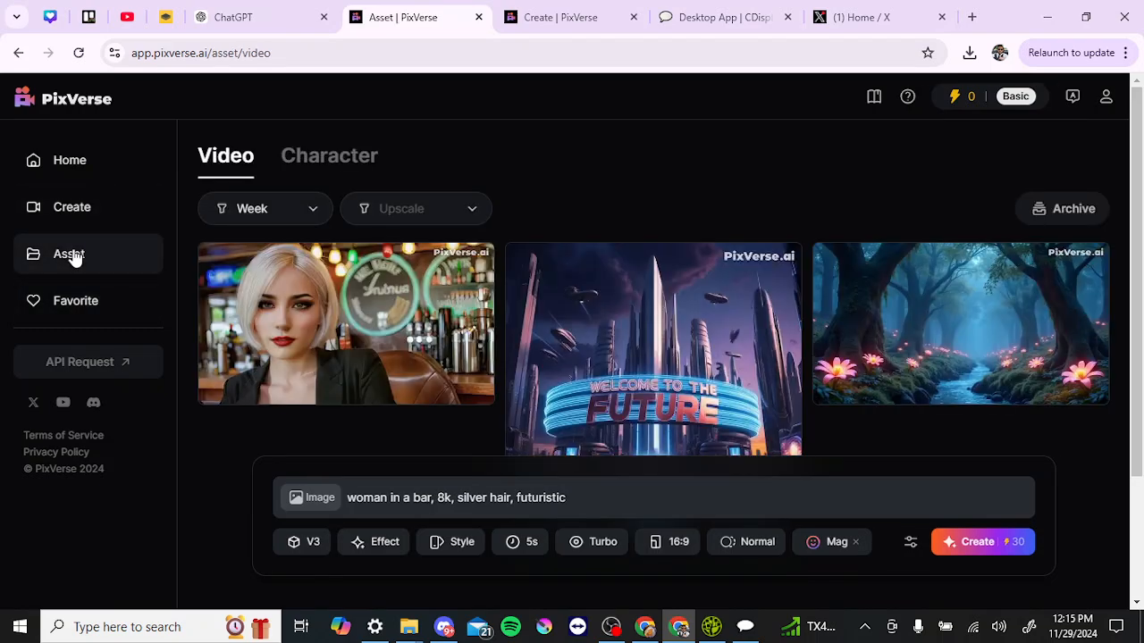
mouse_move(378, 286)
click(451, 302)
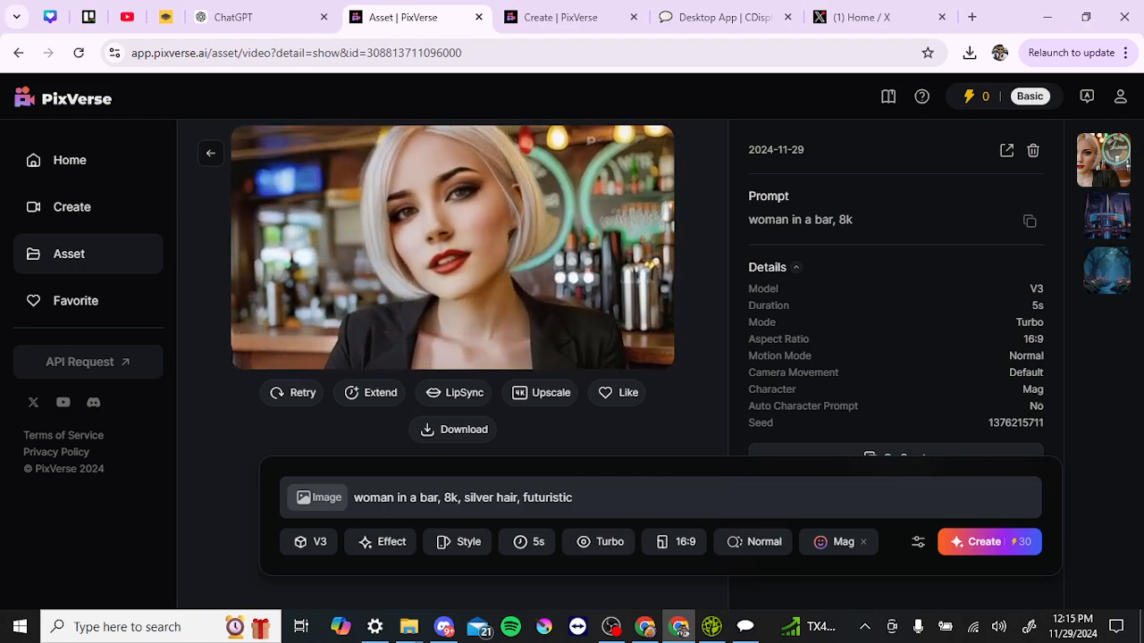
click(621, 396)
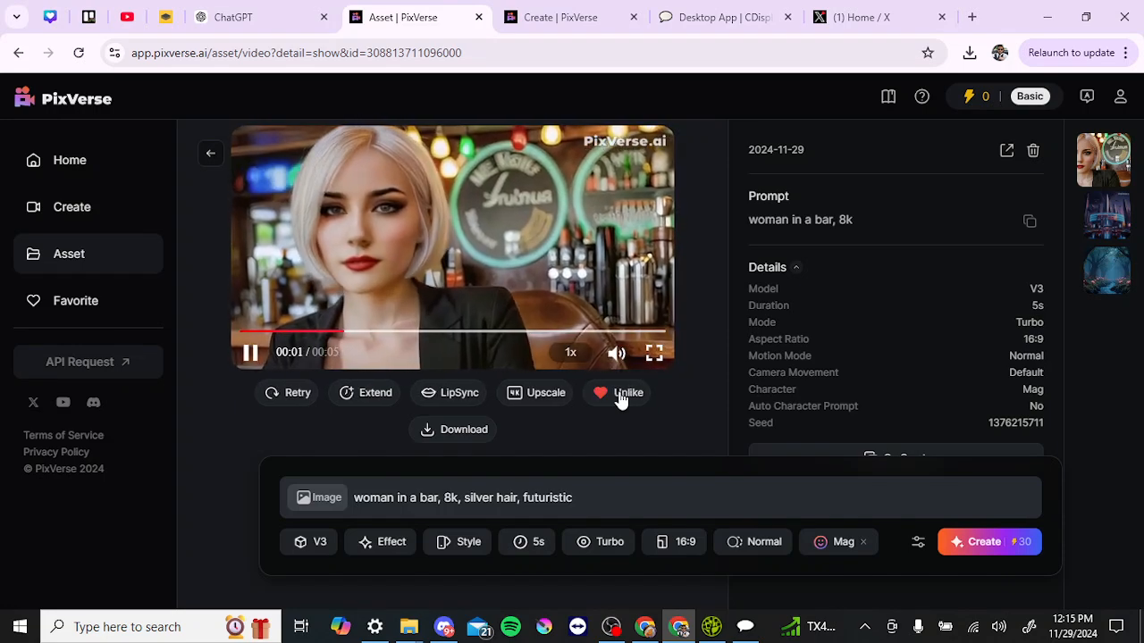
click(62, 308)
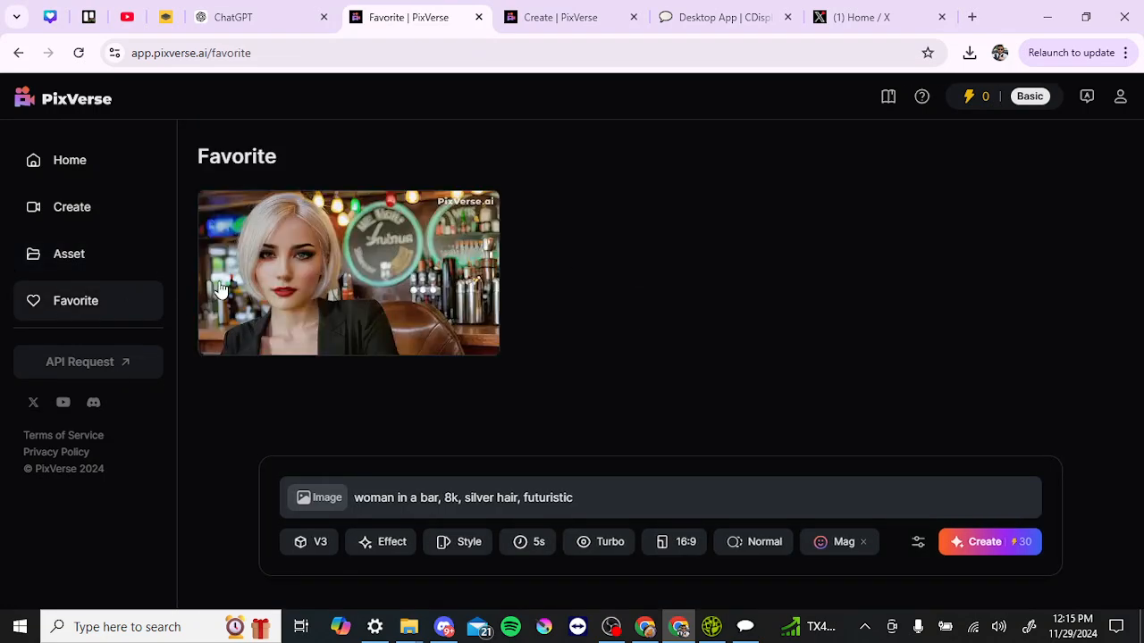
mouse_move(308, 250)
mouse_move(332, 314)
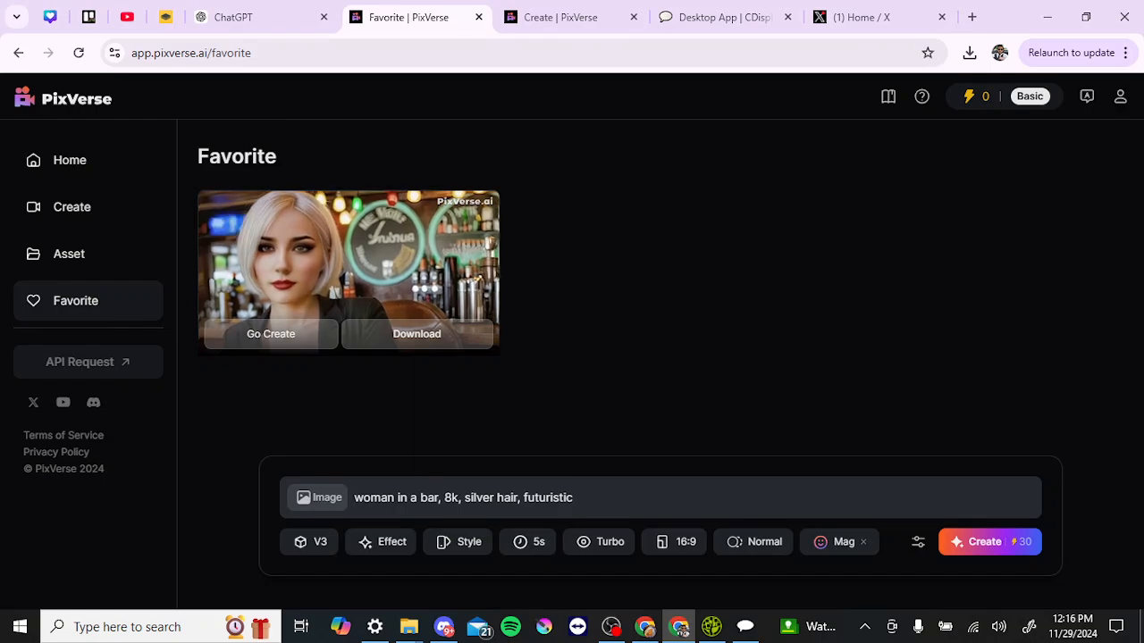
Return to the Home page's Discover gallery
click(70, 164)
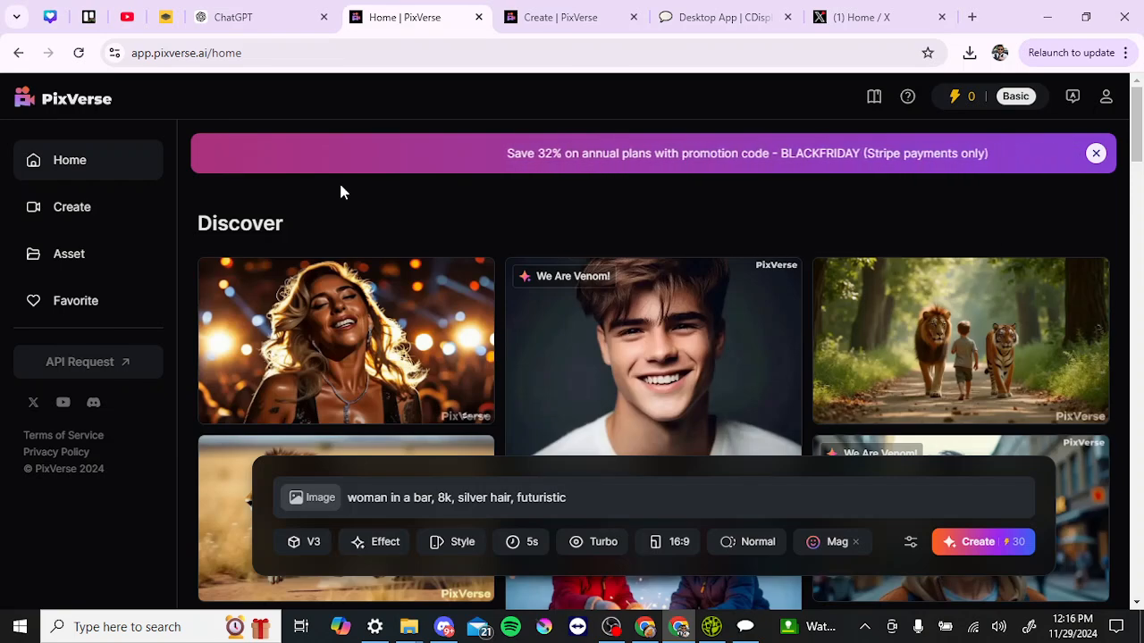
mouse_move(387, 302)
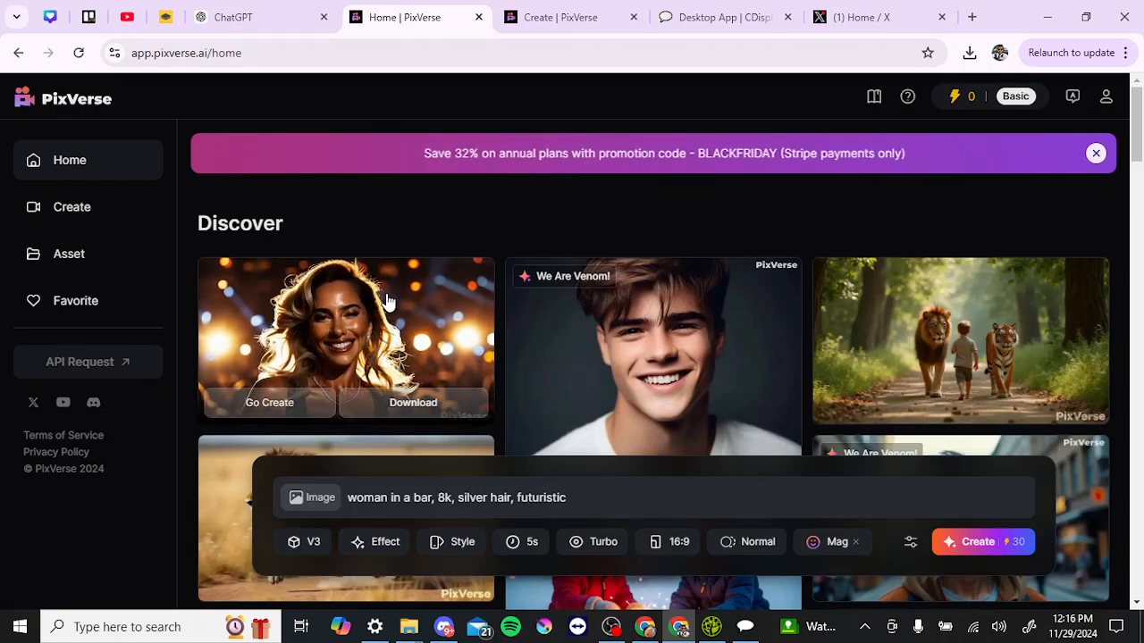